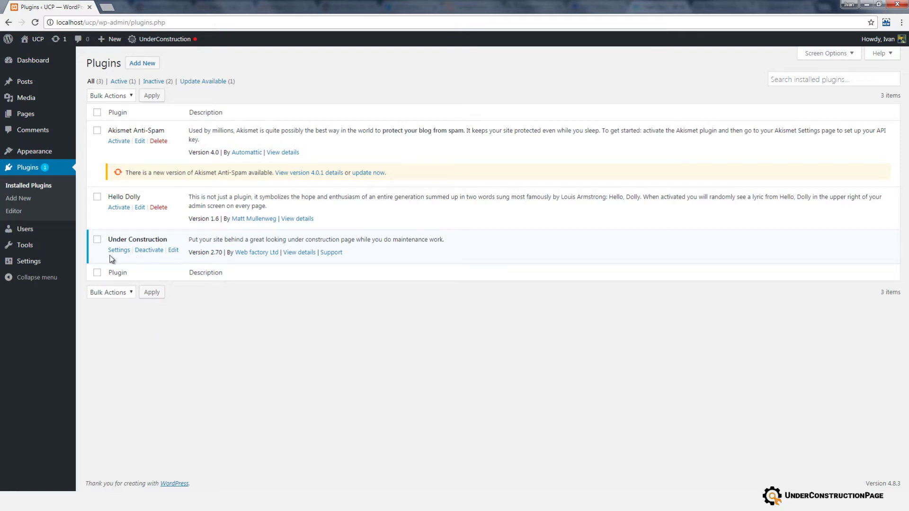
In Settings > UnderConstruction, turn Under Construction Mode ON and save the change.
{"action": "mouse_move", "coordinate": [55, 262]}
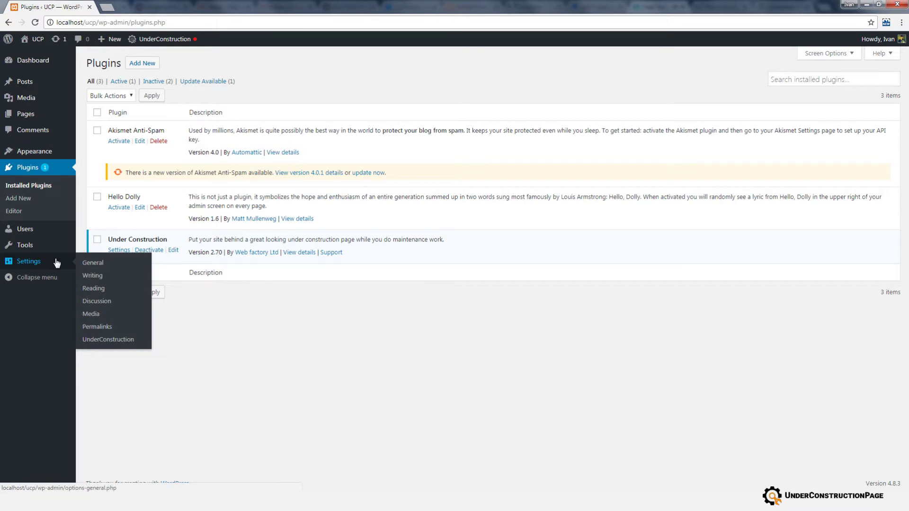
{"action": "left_click", "coordinate": [94, 340]}
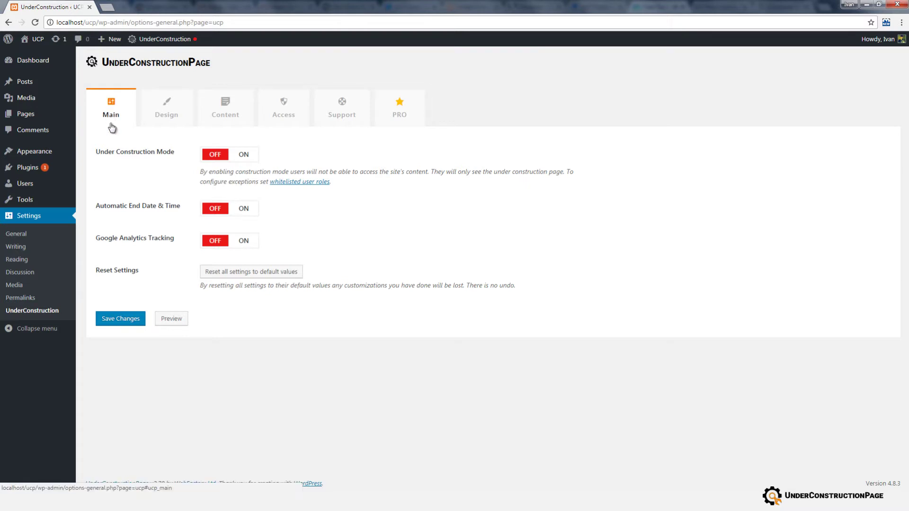
{"action": "left_click", "coordinate": [239, 161]}
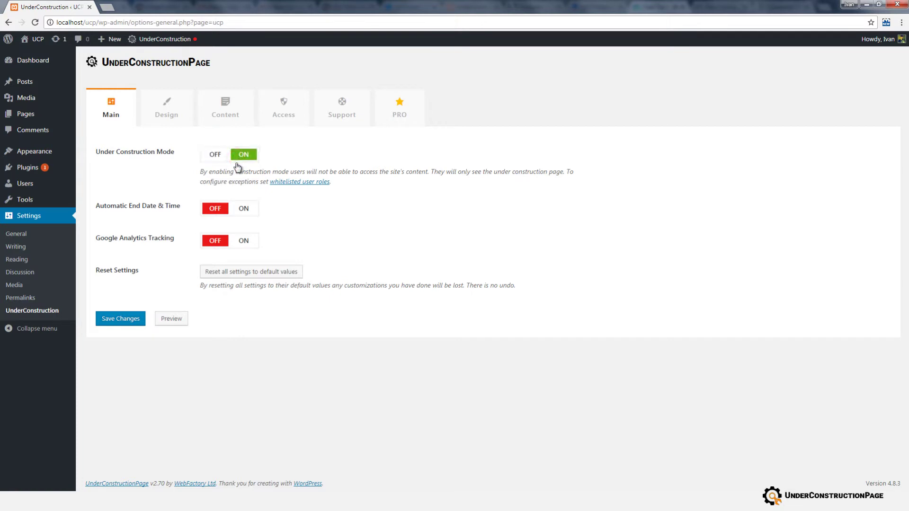
{"action": "left_click", "coordinate": [140, 320]}
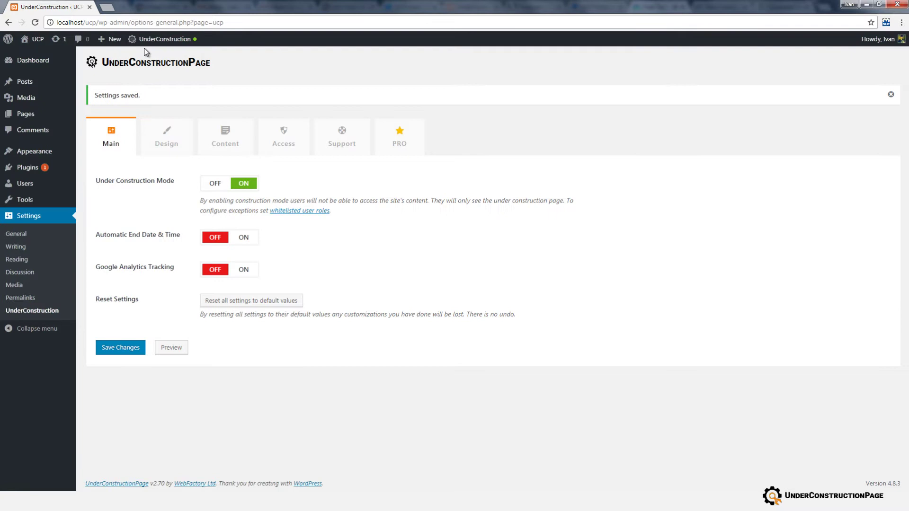
{"action": "middle_click", "coordinate": [47, 46]}
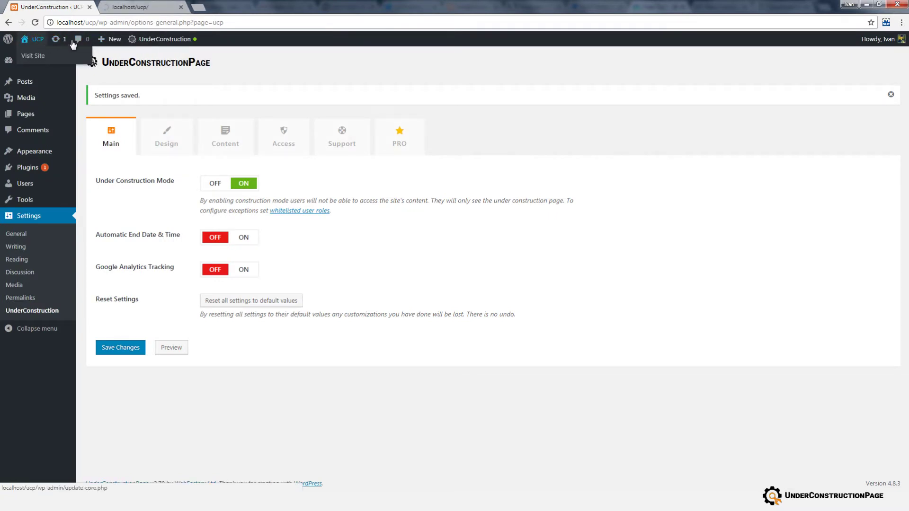
{"action": "left_click", "coordinate": [119, 12]}
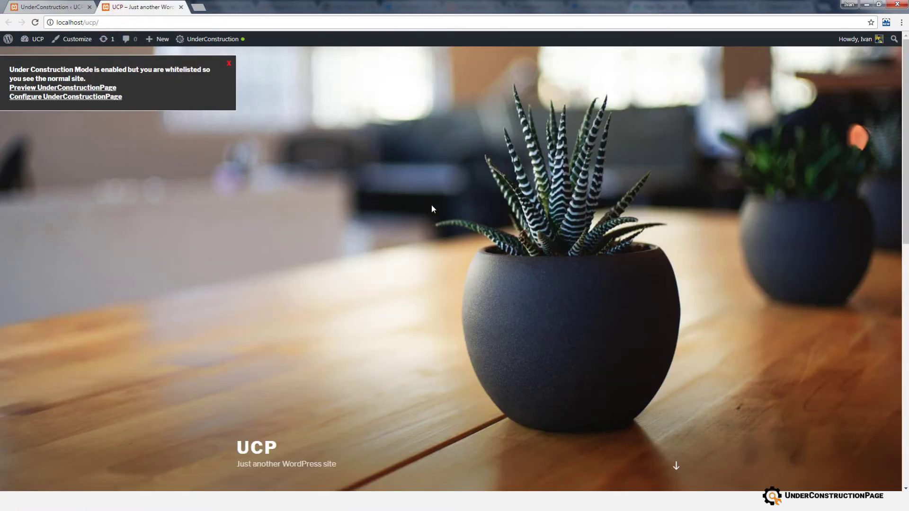
{"action": "scroll", "coordinate": [431, 208], "scroll_direction": "down", "scroll_amount": 8}
{"action": "scroll", "coordinate": [416, 204], "scroll_direction": "up", "scroll_amount": 8}
{"action": "left_click", "coordinate": [180, 7]}
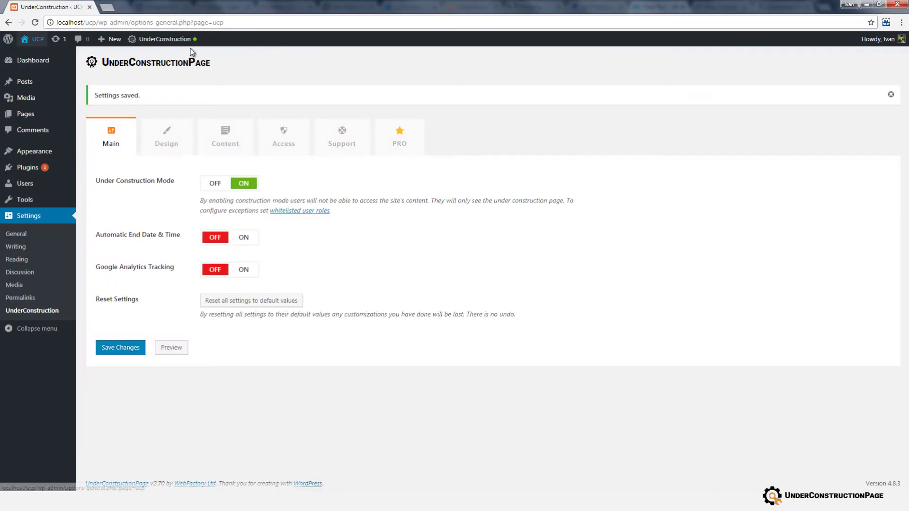
{"action": "mouse_move", "coordinate": [192, 48]}
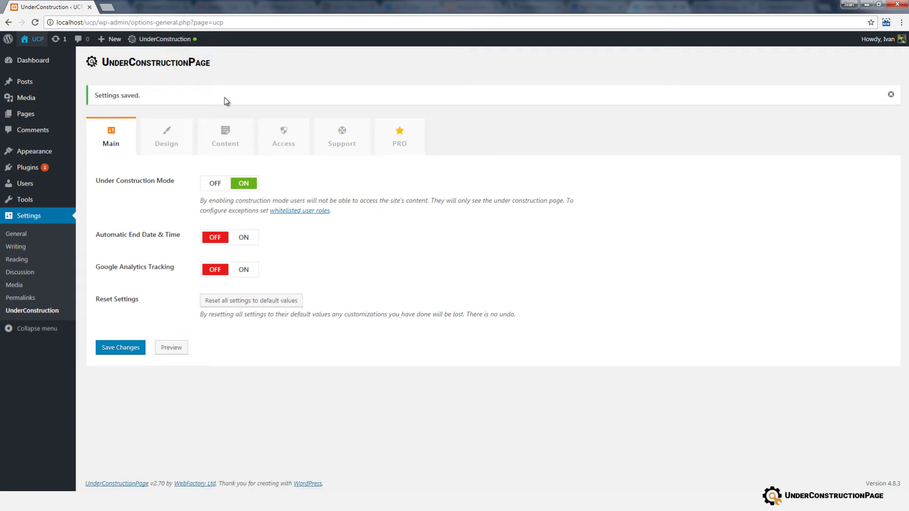
{"action": "left_click", "coordinate": [237, 238]}
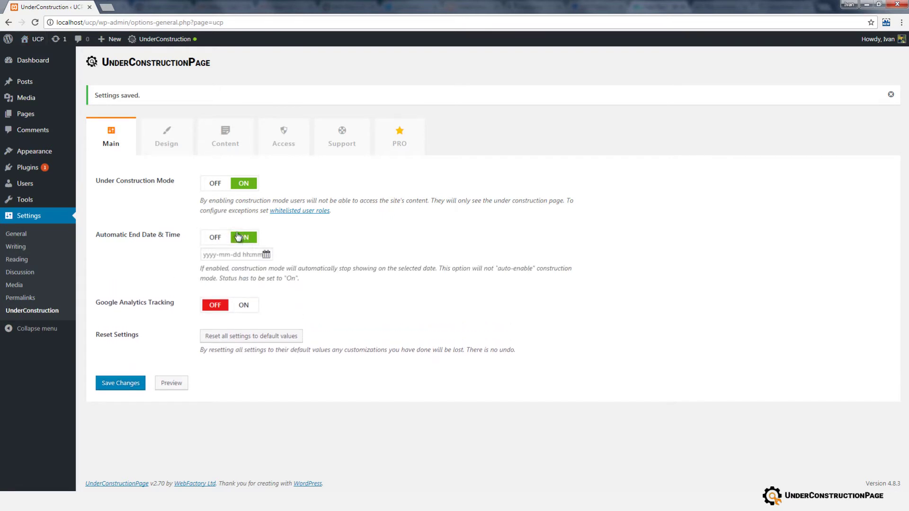
{"action": "left_click", "coordinate": [242, 256]}
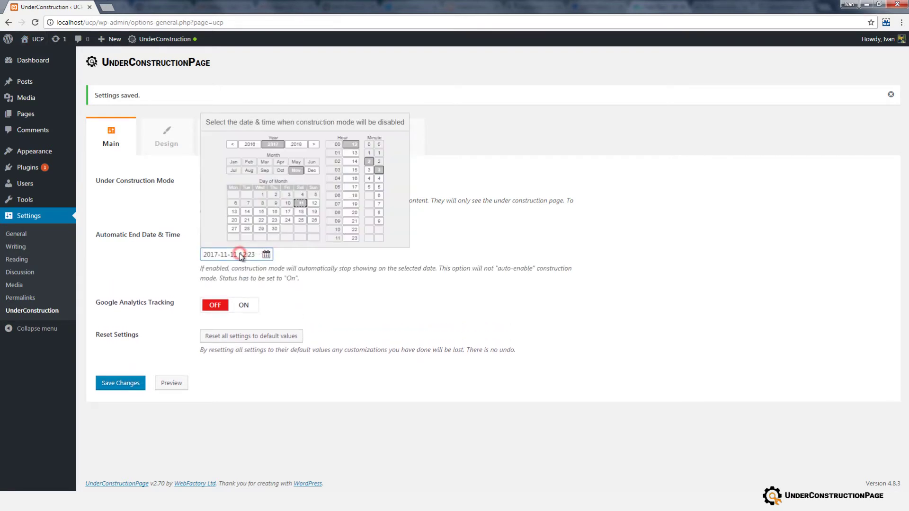
{"action": "left_click", "coordinate": [260, 220]}
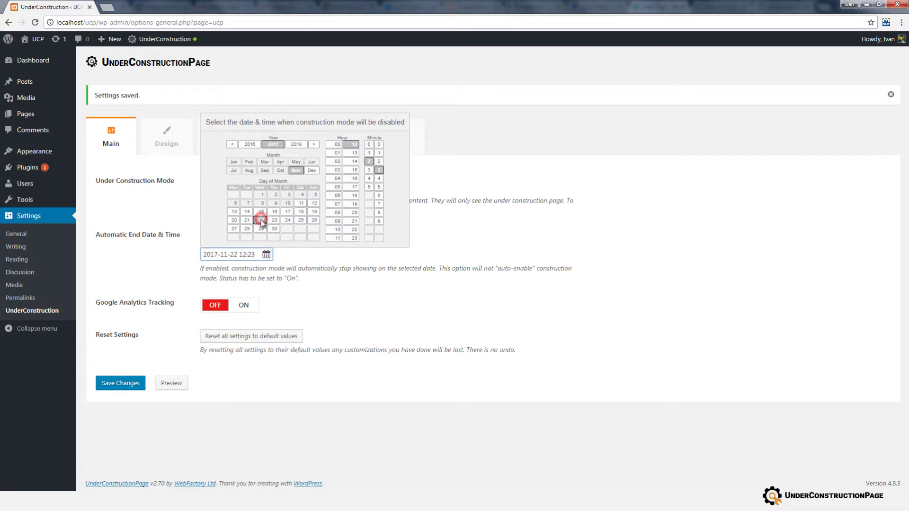
{"action": "left_click", "coordinate": [352, 213]}
{"action": "left_click", "coordinate": [370, 187]}
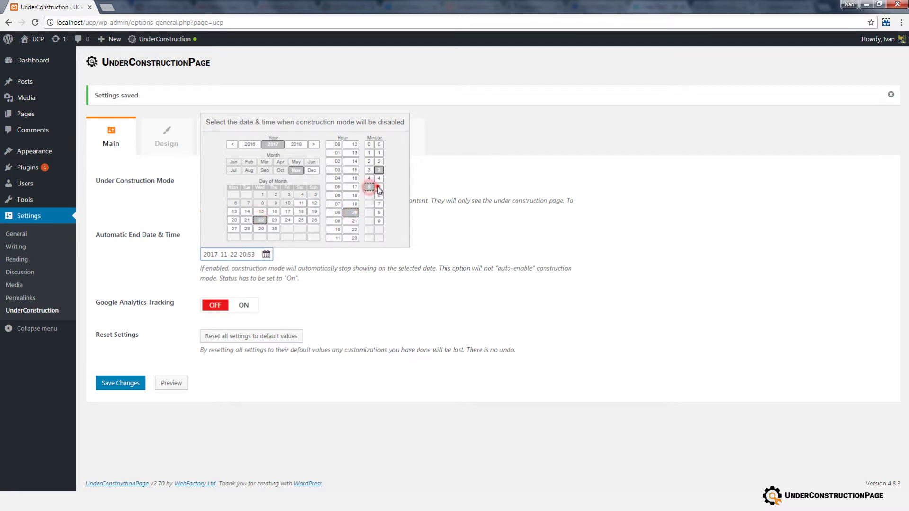
{"action": "left_click", "coordinate": [378, 187]}
{"action": "left_click", "coordinate": [334, 258]}
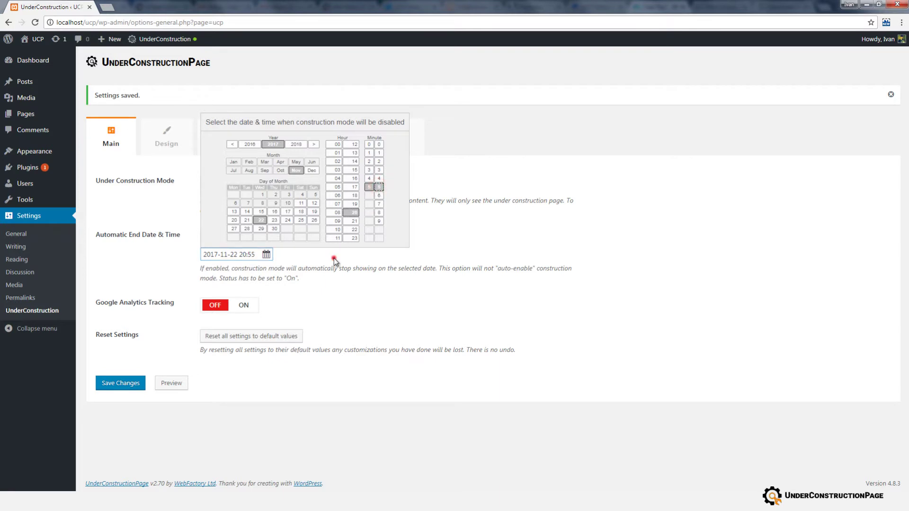
Try the Google Analytics tracking option, then save the main settings.
{"action": "left_click", "coordinate": [244, 306]}
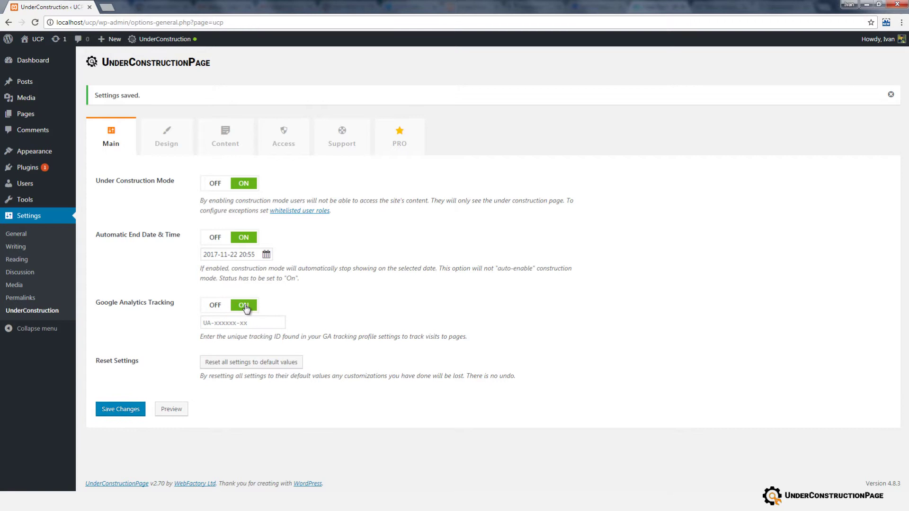
{"action": "left_click", "coordinate": [242, 322]}
{"action": "left_click", "coordinate": [128, 413]}
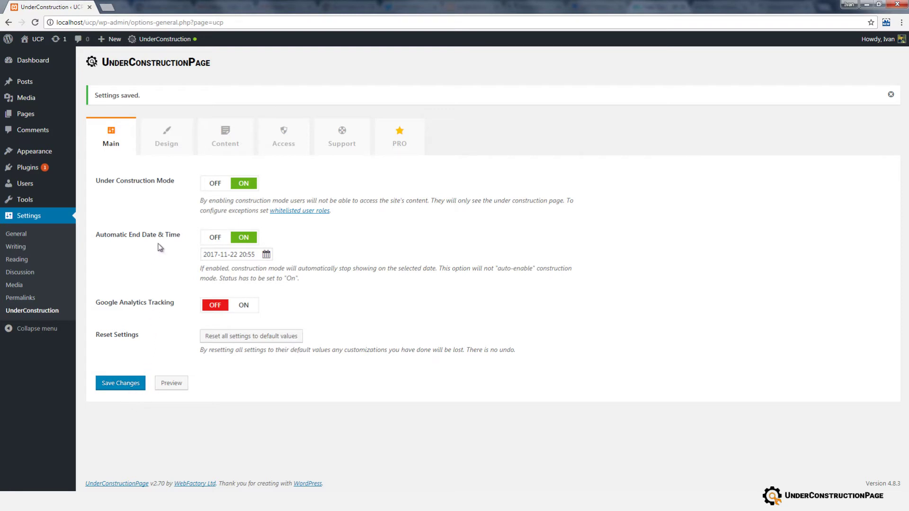
On the Design tab, pick the Windmill theme and save.
{"action": "left_click", "coordinate": [172, 142]}
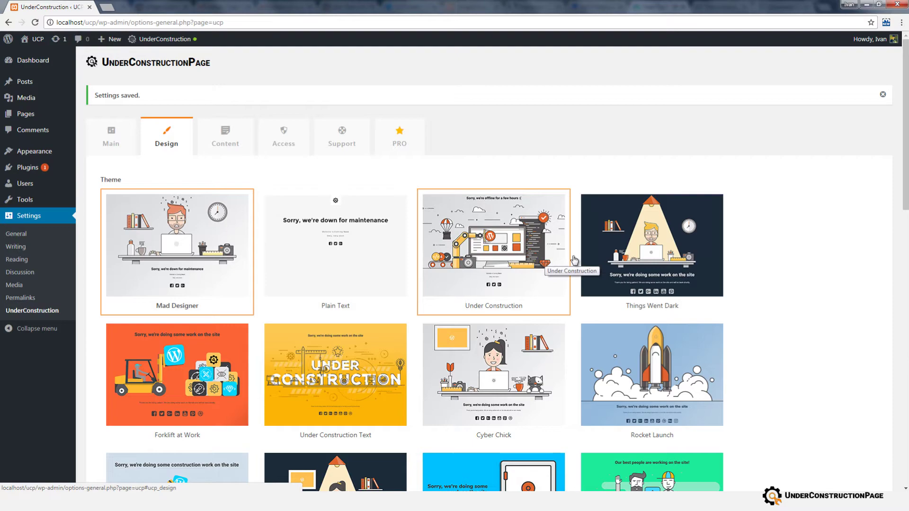
{"action": "scroll", "coordinate": [609, 260], "scroll_direction": "down", "scroll_amount": 9}
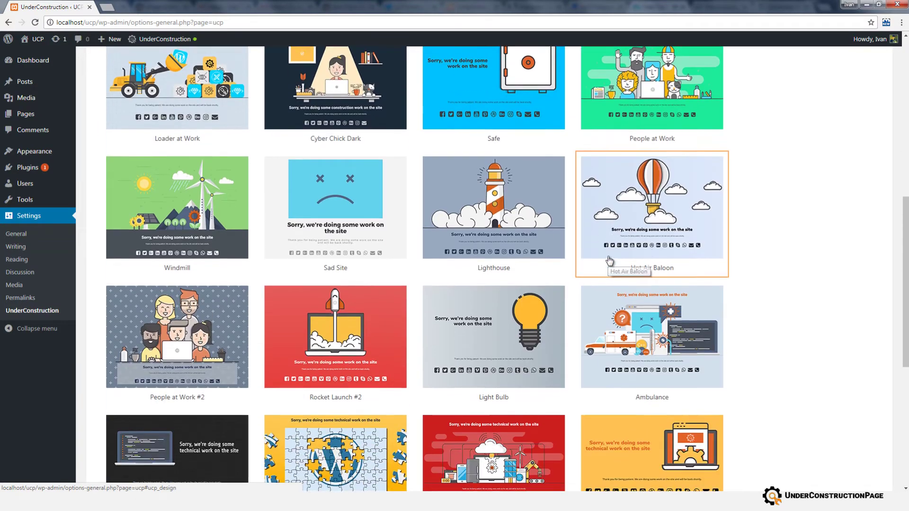
{"action": "left_click", "coordinate": [239, 217]}
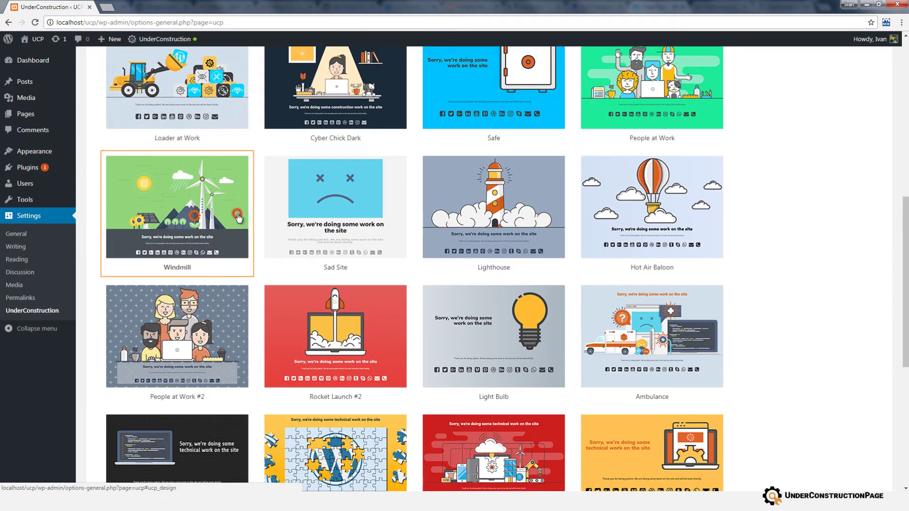
{"action": "scroll", "coordinate": [265, 226], "scroll_direction": "down", "scroll_amount": 7}
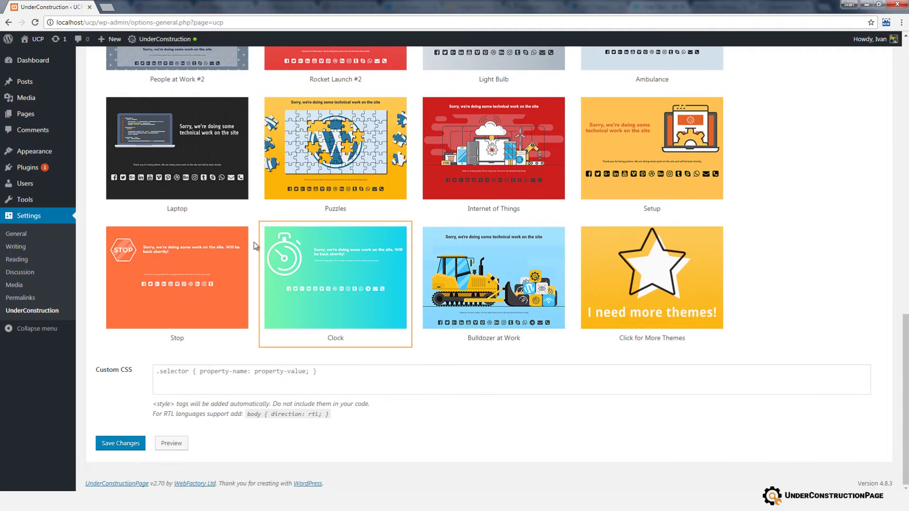
{"action": "left_click", "coordinate": [119, 444]}
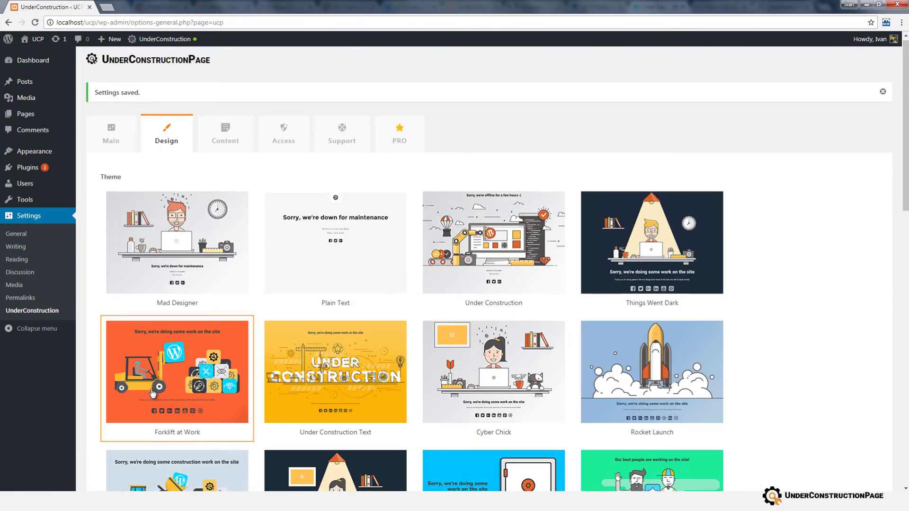
Clear the text typed into the Custom CSS box so no custom CSS remains.
{"action": "scroll", "coordinate": [150, 395], "scroll_direction": "down", "scroll_amount": 15}
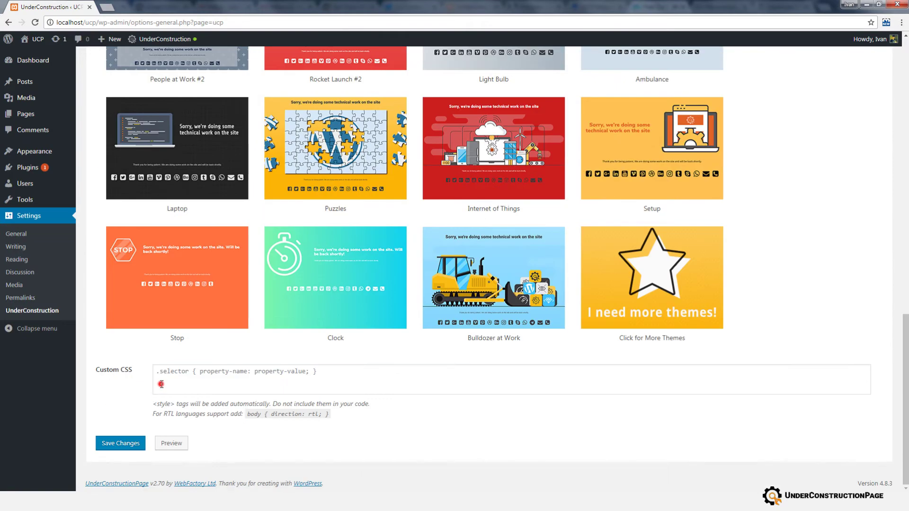
{"action": "left_click", "coordinate": [161, 385]}
{"action": "type", "text": ".selector"}
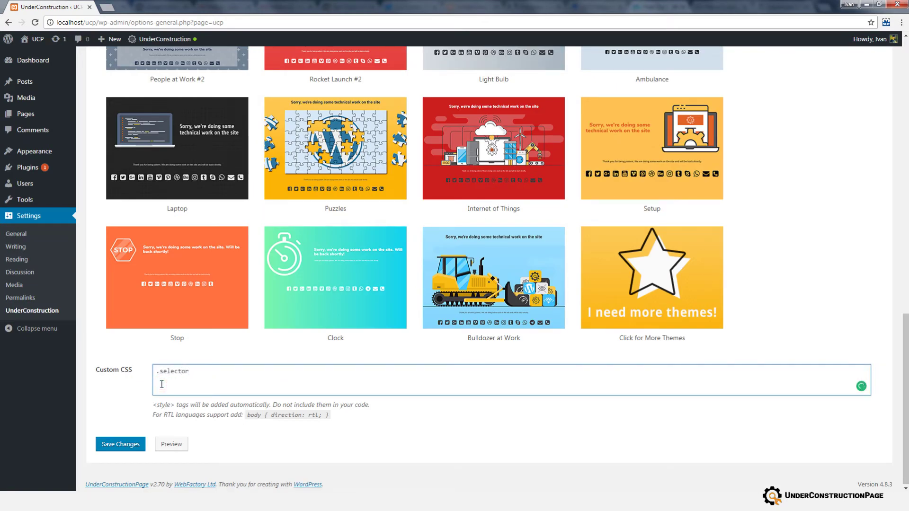
{"action": "key", "text": "ctrl+a"}
{"action": "key", "text": "BackSpace"}
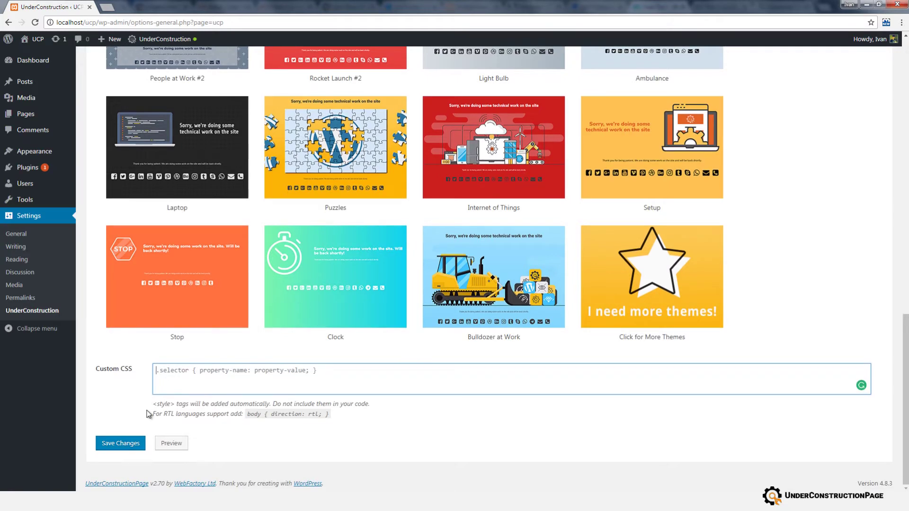
{"action": "scroll", "coordinate": [147, 413], "scroll_direction": "up", "scroll_amount": 6}
{"action": "scroll", "coordinate": [148, 413], "scroll_direction": "up", "scroll_amount": 10}
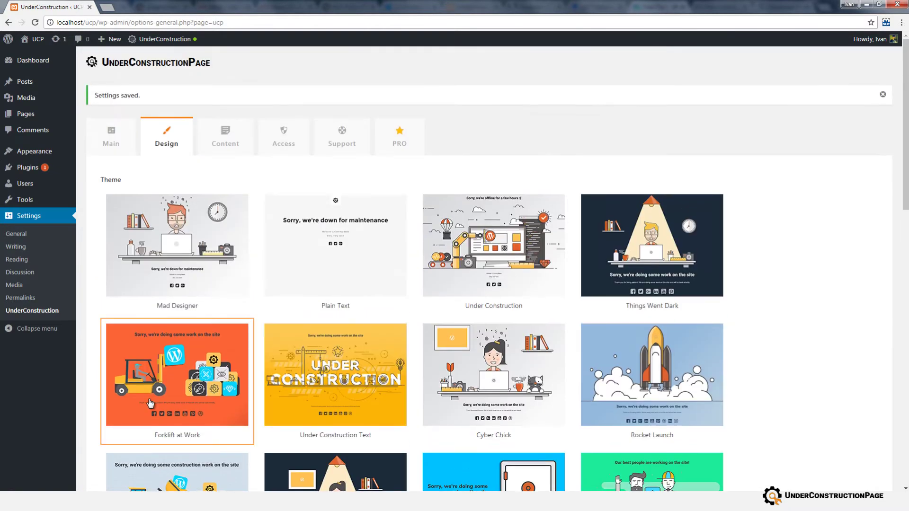
On the Content tab, change the title to 'New Title' and description to 'New description'.
{"action": "left_click", "coordinate": [215, 148]}
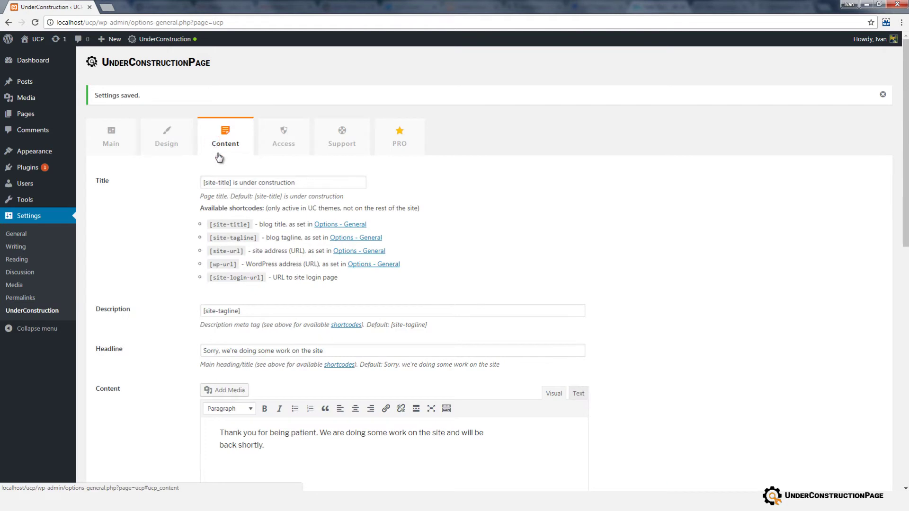
{"action": "triple_click", "coordinate": [270, 184]}
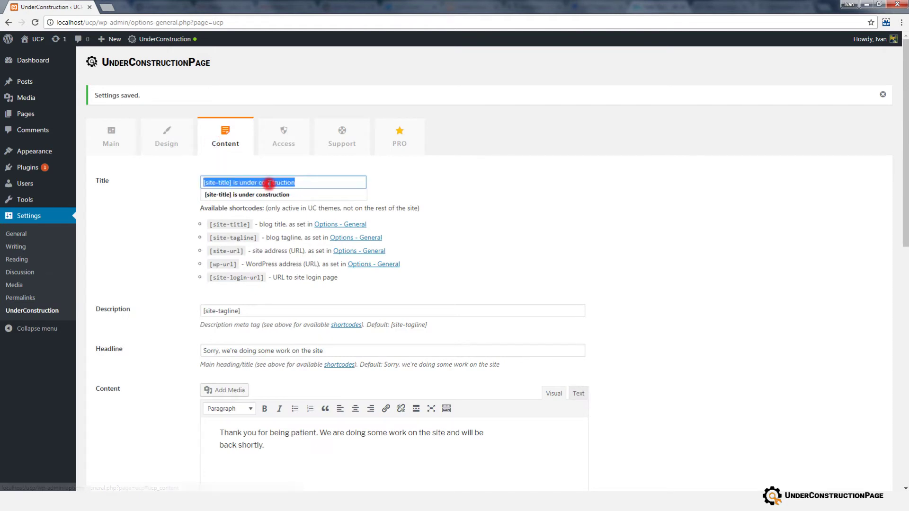
{"action": "type", "text": "New Title"}
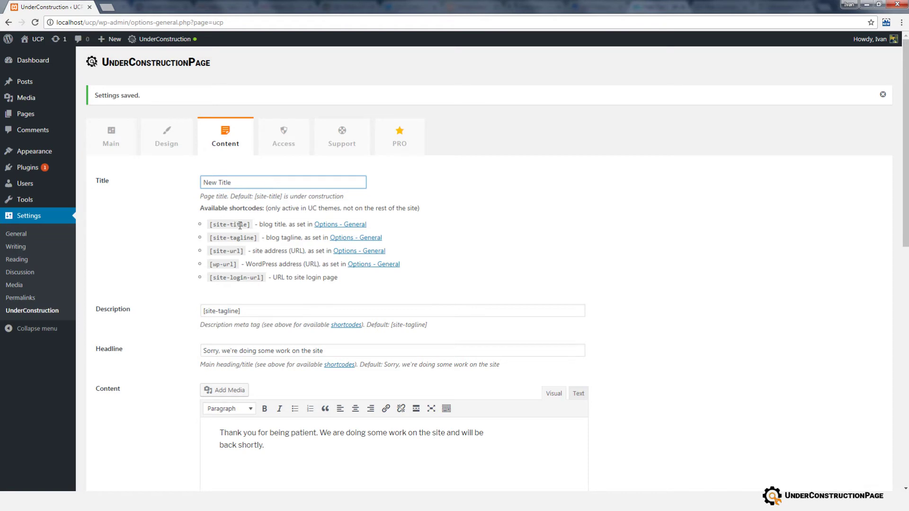
{"action": "scroll", "coordinate": [241, 253], "scroll_direction": "down", "scroll_amount": 1}
{"action": "triple_click", "coordinate": [240, 261]}
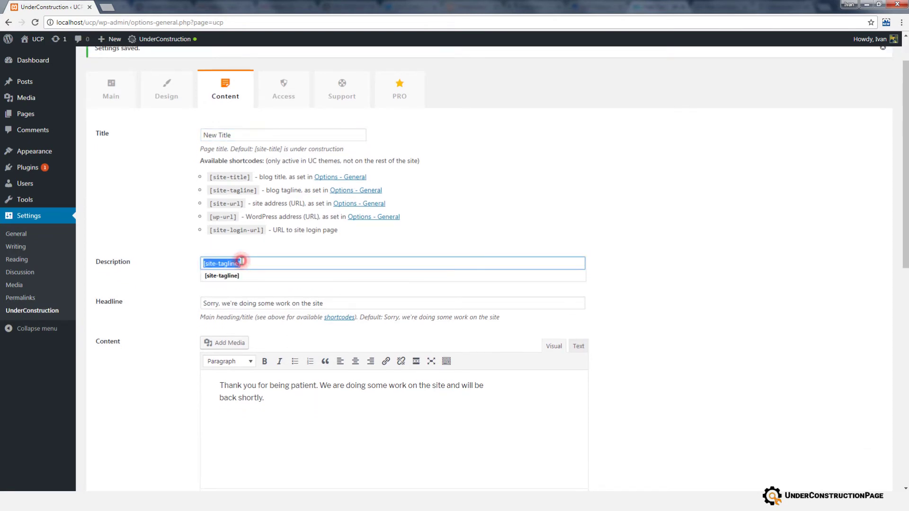
{"action": "type", "text": "New description"}
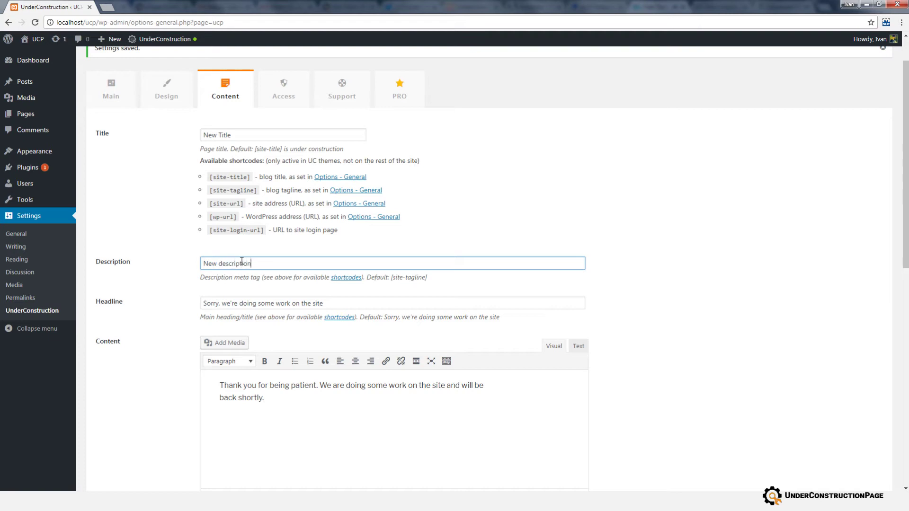
Type 'Write here.' into the page content editor, checking the Text and Visual views.
{"action": "scroll", "coordinate": [247, 304], "scroll_direction": "down", "scroll_amount": 3}
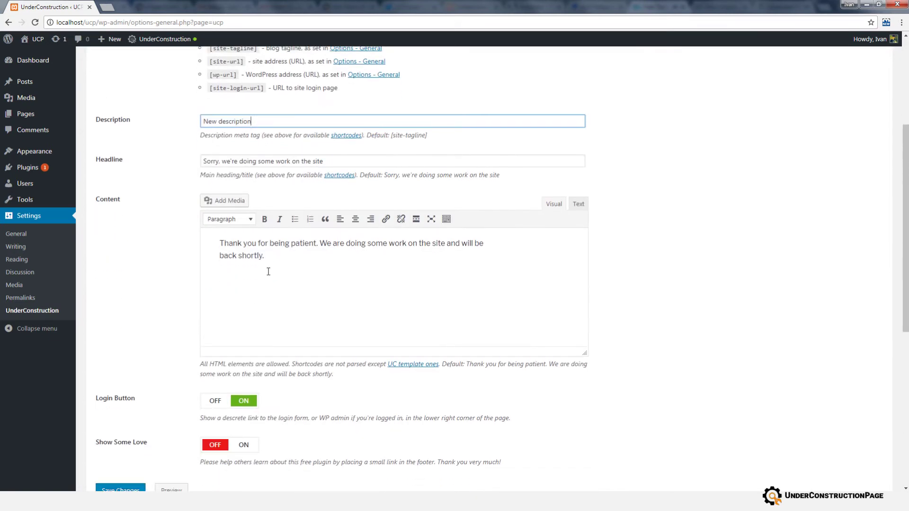
{"action": "left_click", "coordinate": [269, 255]}
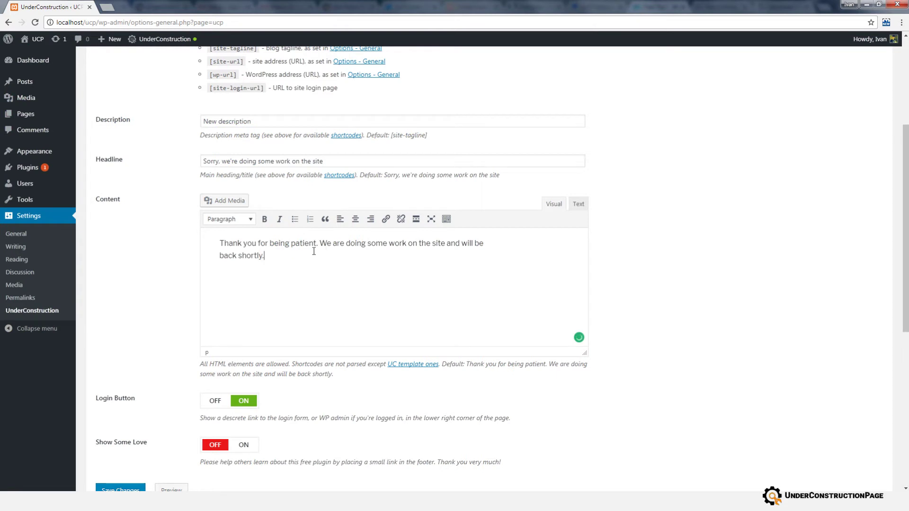
{"action": "type", "text": "Write here."}
{"action": "left_click", "coordinate": [578, 205]}
{"action": "left_click", "coordinate": [554, 204]}
{"action": "left_click", "coordinate": [408, 274]}
Make the 'Write here.' line italic, bold and centred.
{"action": "scroll", "coordinate": [416, 272], "scroll_direction": "down", "scroll_amount": 1}
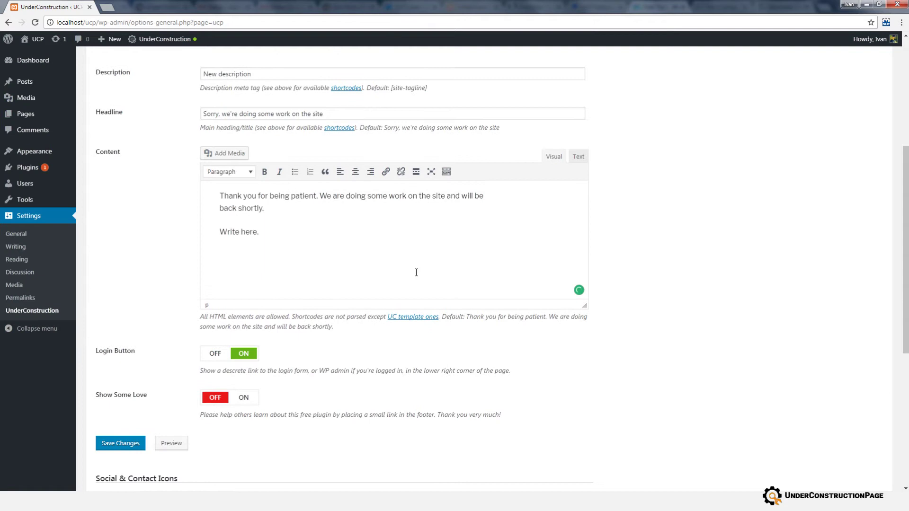
{"action": "left_click_drag", "start_coordinate": [287, 234], "coordinate": [218, 231]}
{"action": "left_click", "coordinate": [279, 174]}
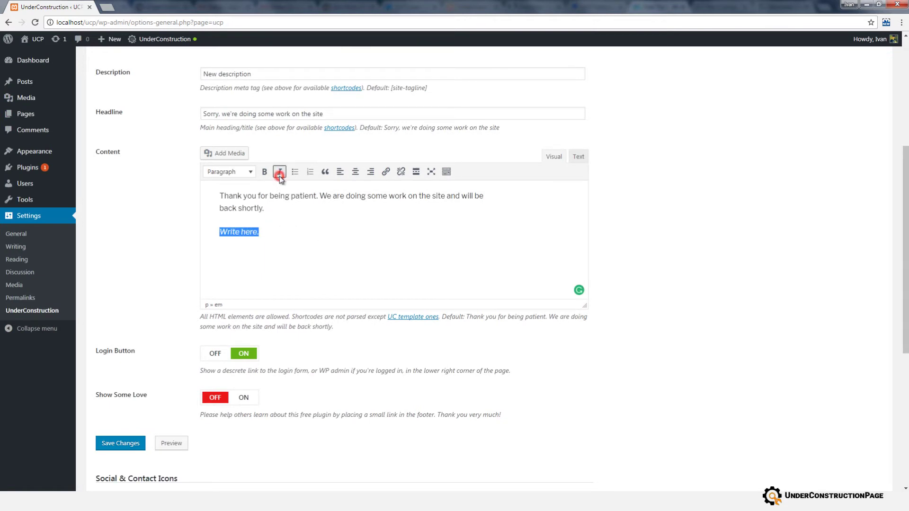
{"action": "left_click", "coordinate": [264, 172]}
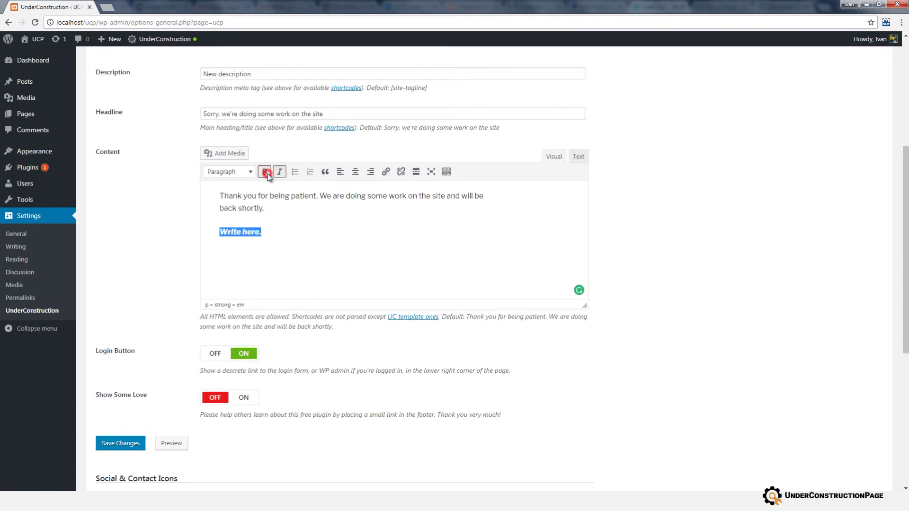
{"action": "left_click", "coordinate": [355, 172]}
{"action": "left_click", "coordinate": [388, 230]}
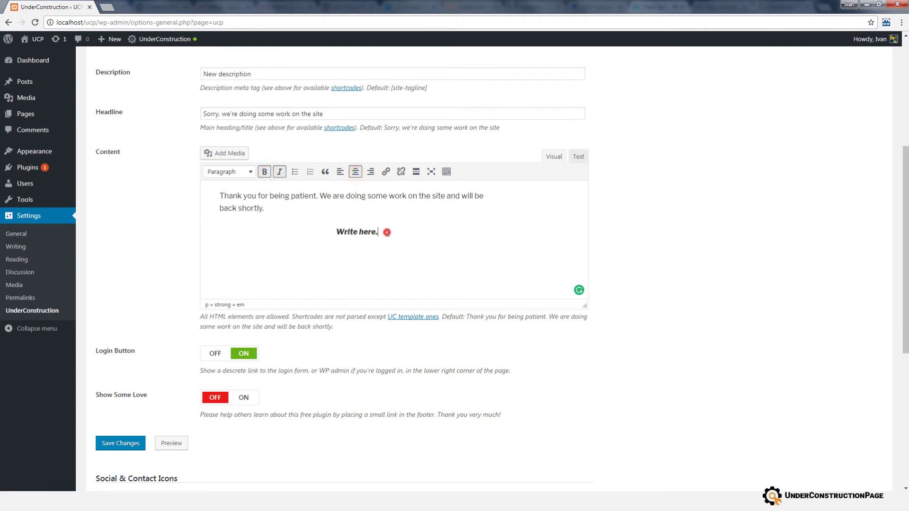
Keep the Login Button on and switch Show Some Love to ON.
{"action": "scroll", "coordinate": [387, 235], "scroll_direction": "down", "scroll_amount": 1}
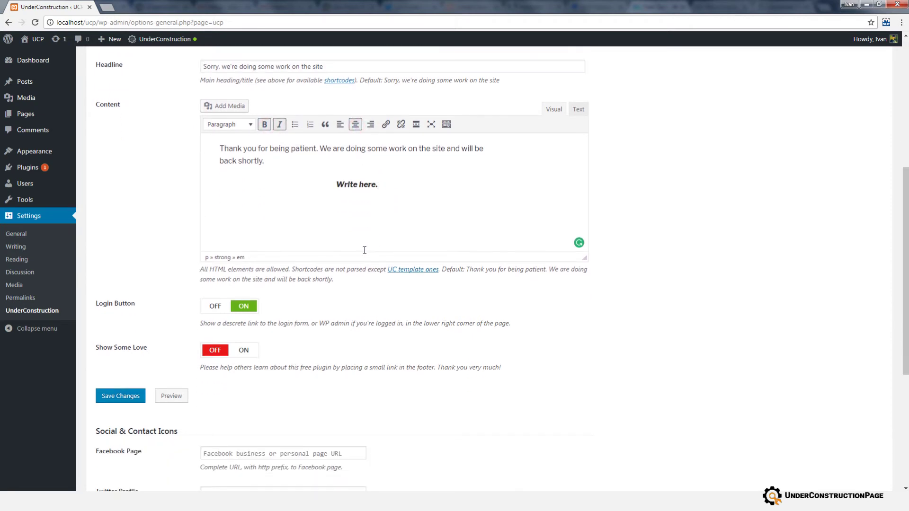
{"action": "left_click", "coordinate": [237, 308]}
{"action": "left_click", "coordinate": [237, 309]}
{"action": "scroll", "coordinate": [237, 310], "scroll_direction": "down", "scroll_amount": 1}
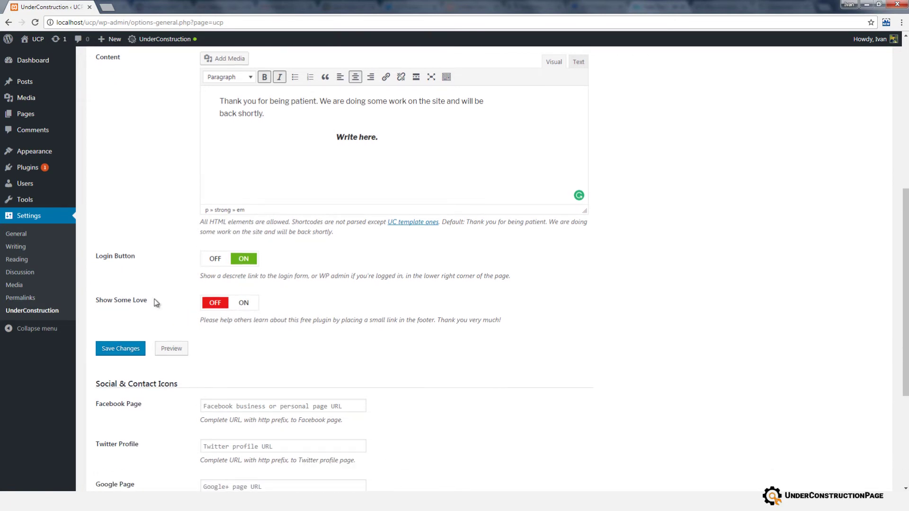
{"action": "left_click", "coordinate": [241, 305]}
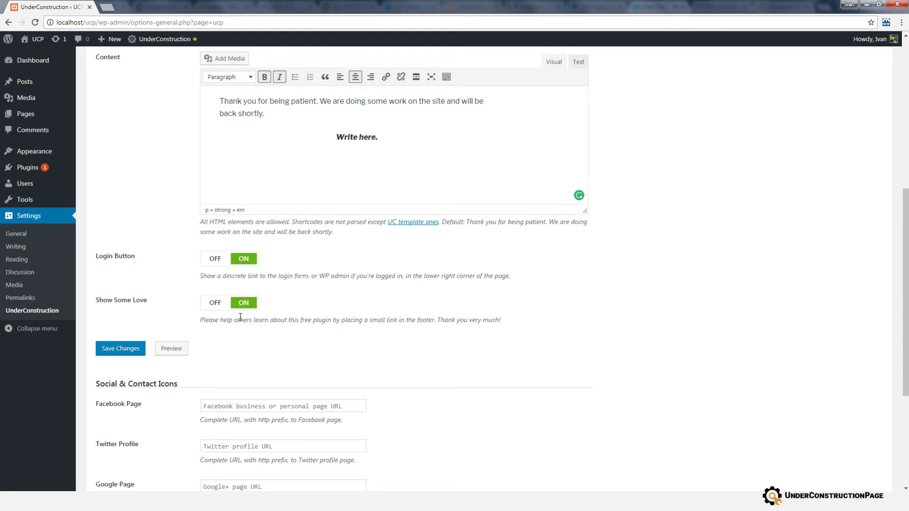
{"action": "scroll", "coordinate": [240, 316], "scroll_direction": "down", "scroll_amount": 1}
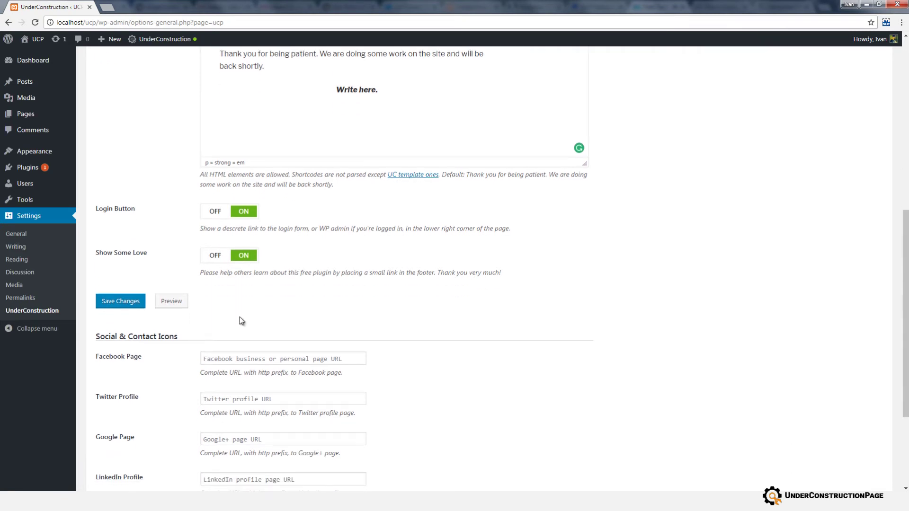
{"action": "left_click", "coordinate": [121, 302]}
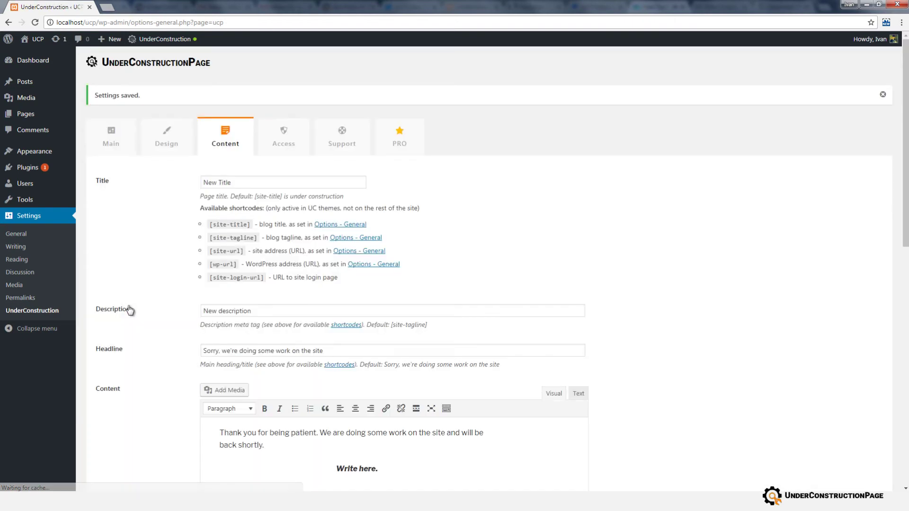
{"action": "scroll", "coordinate": [246, 314], "scroll_direction": "down", "scroll_amount": 8}
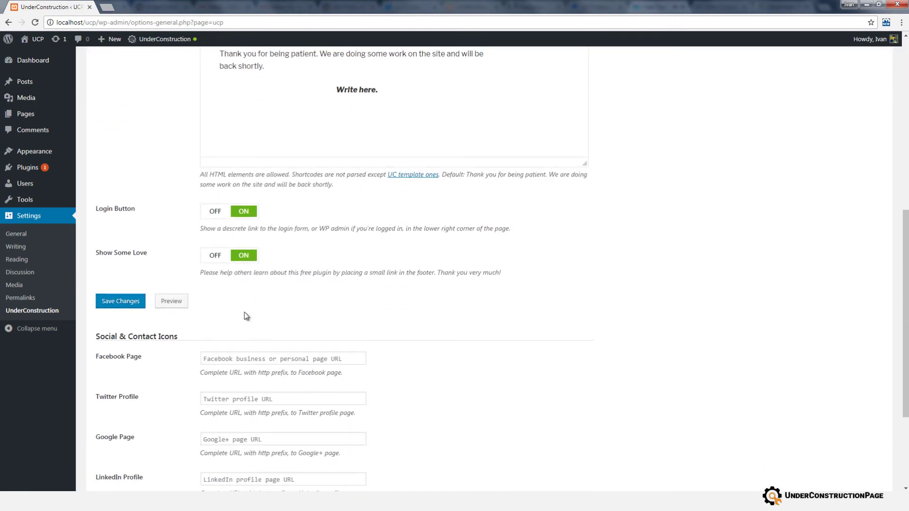
{"action": "scroll", "coordinate": [245, 313], "scroll_direction": "down", "scroll_amount": 3}
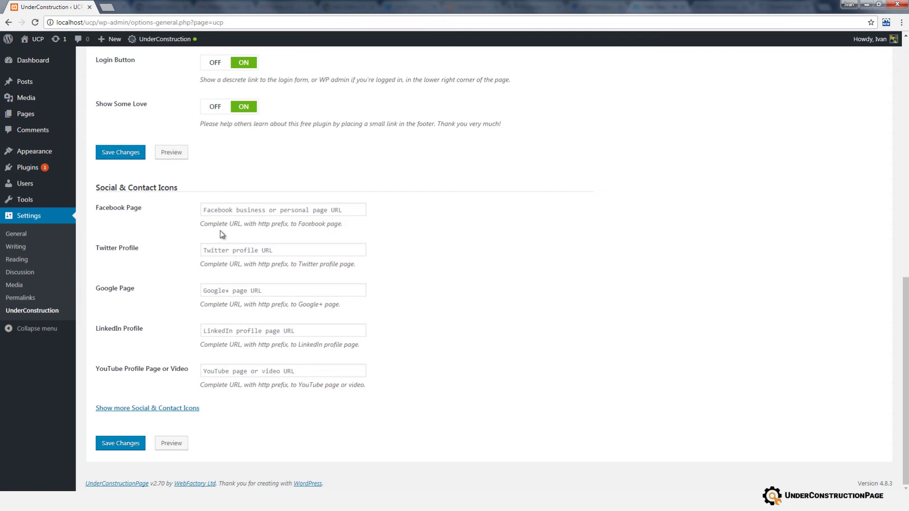
{"action": "left_click", "coordinate": [230, 215]}
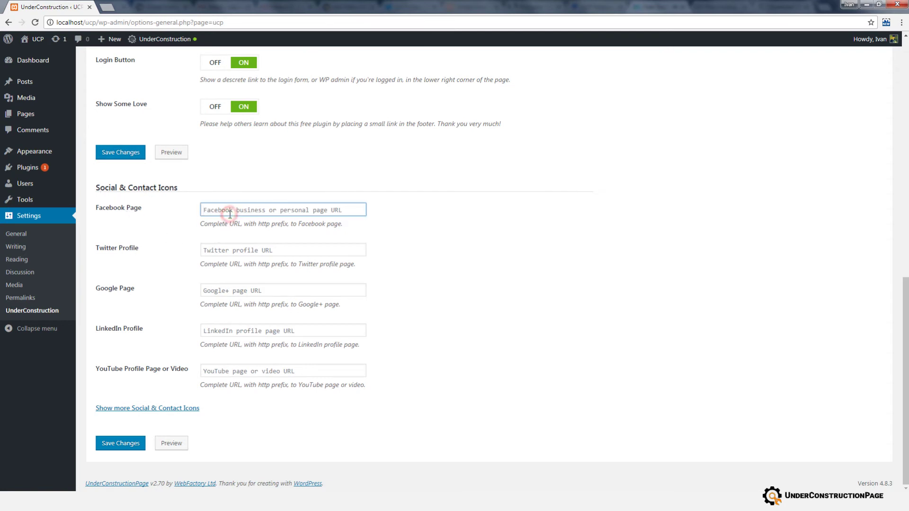
{"action": "type", "text": "url here"}
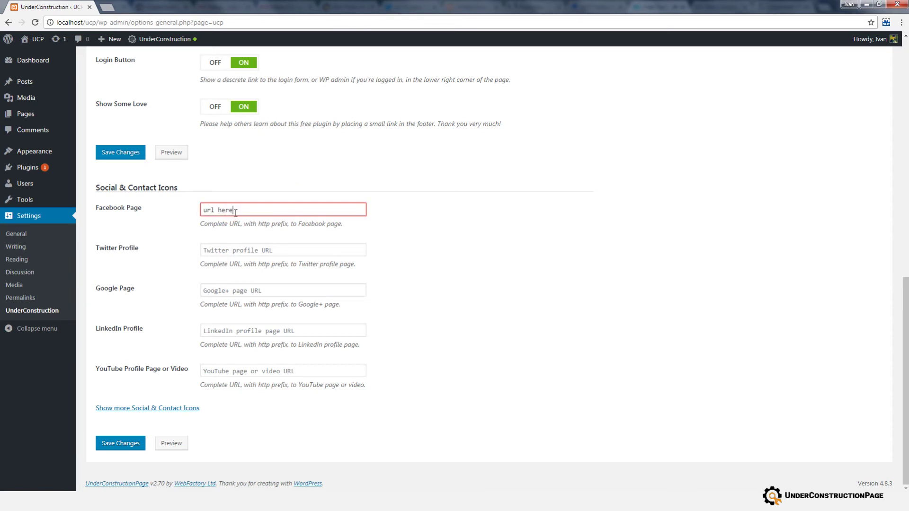
{"action": "triple_click", "coordinate": [236, 212]}
{"action": "key", "text": "BackSpace"}
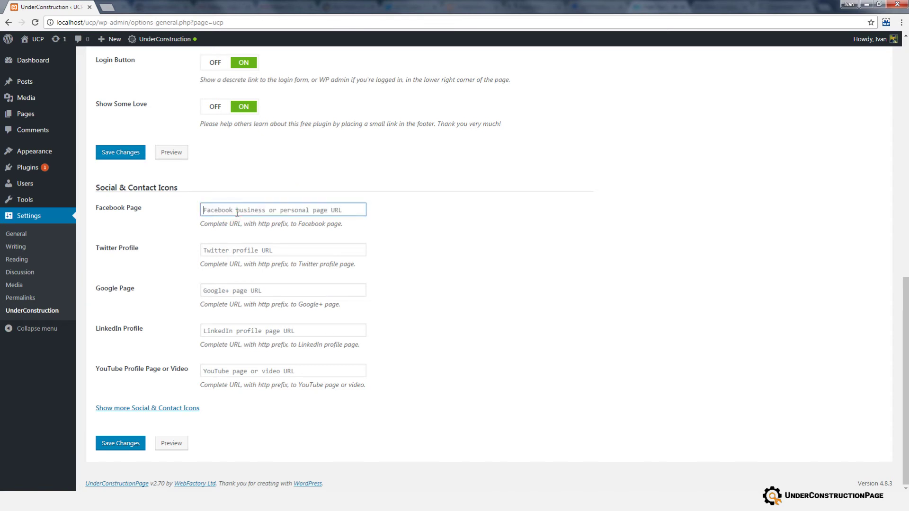
{"action": "left_click", "coordinate": [242, 248]}
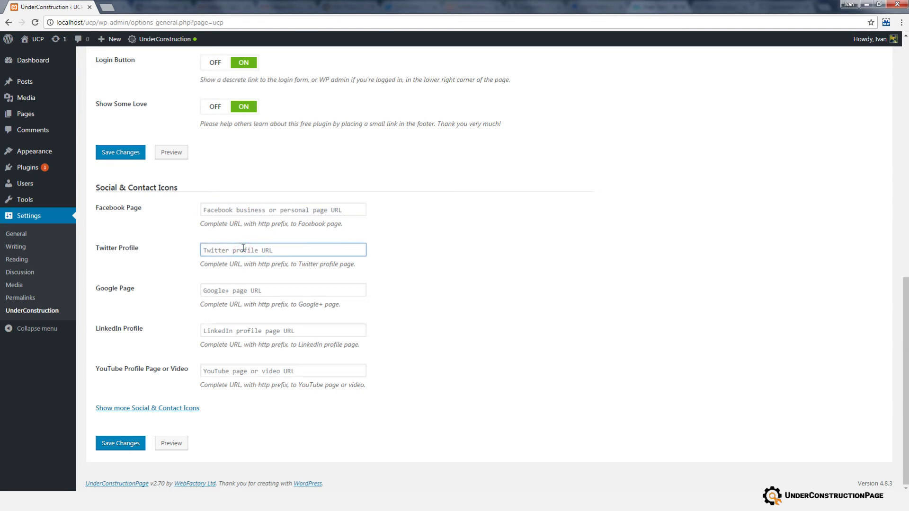
{"action": "left_click", "coordinate": [156, 409]}
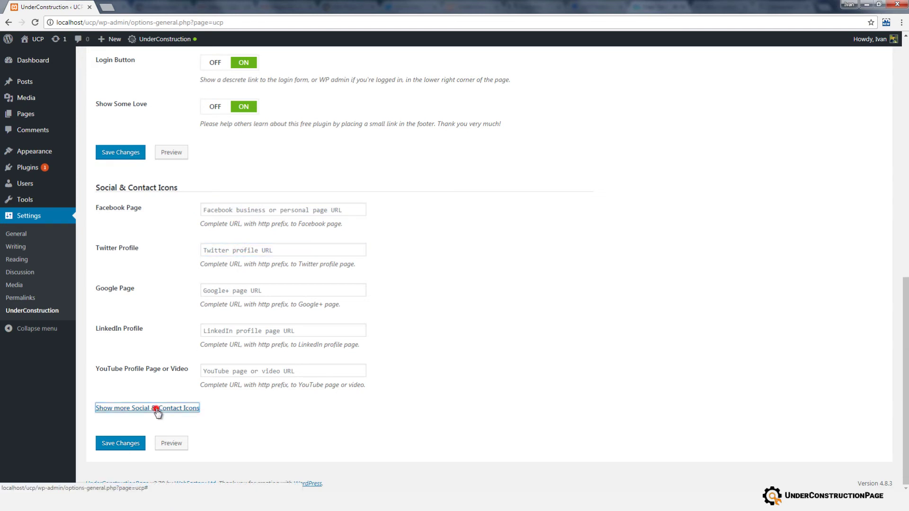
{"action": "scroll", "coordinate": [166, 356], "scroll_direction": "down", "scroll_amount": 5}
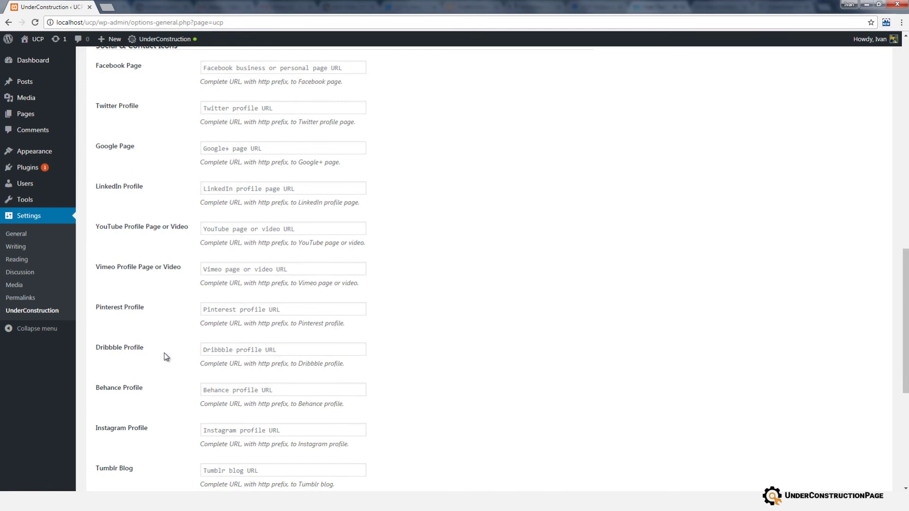
{"action": "scroll", "coordinate": [166, 357], "scroll_direction": "down", "scroll_amount": 4}
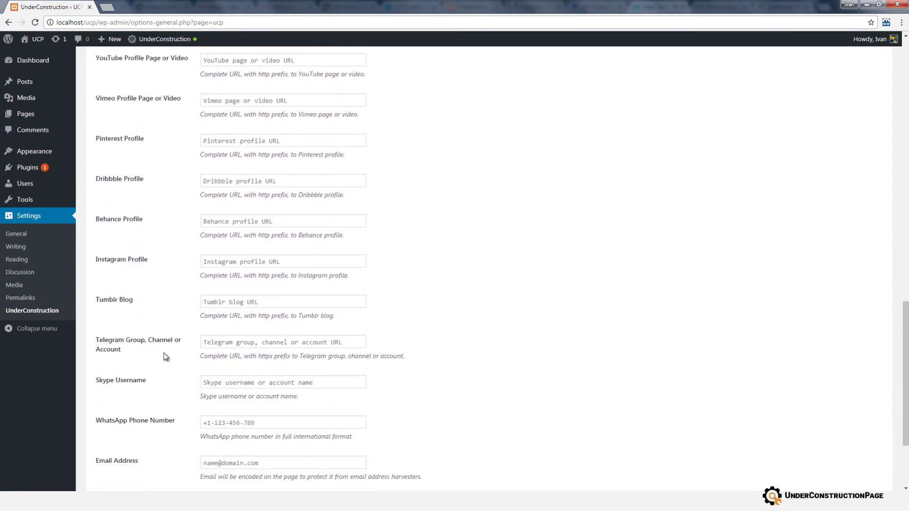
{"action": "scroll", "coordinate": [166, 358], "scroll_direction": "up", "scroll_amount": 20}
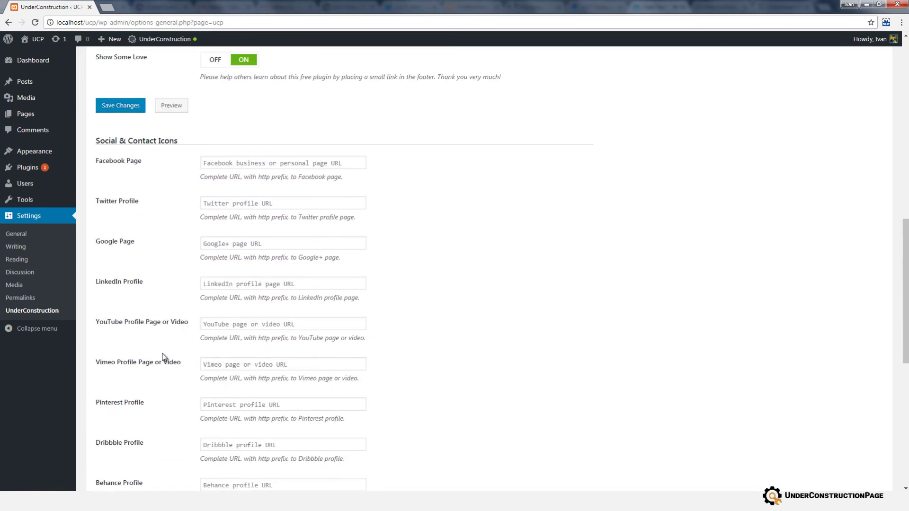
On the Access tab, whitelist the Administrator, Editor and Author roles and save.
{"action": "left_click", "coordinate": [286, 139]}
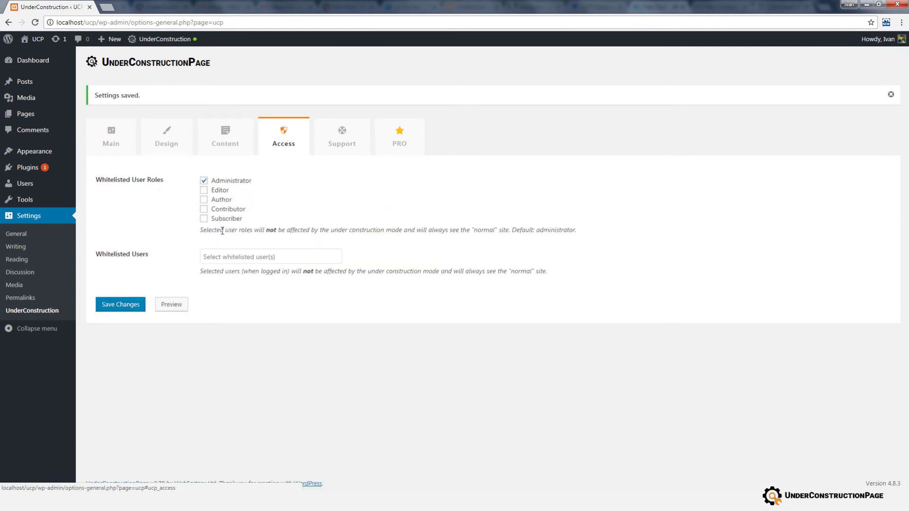
{"action": "left_click", "coordinate": [204, 183]}
{"action": "left_click", "coordinate": [204, 181]}
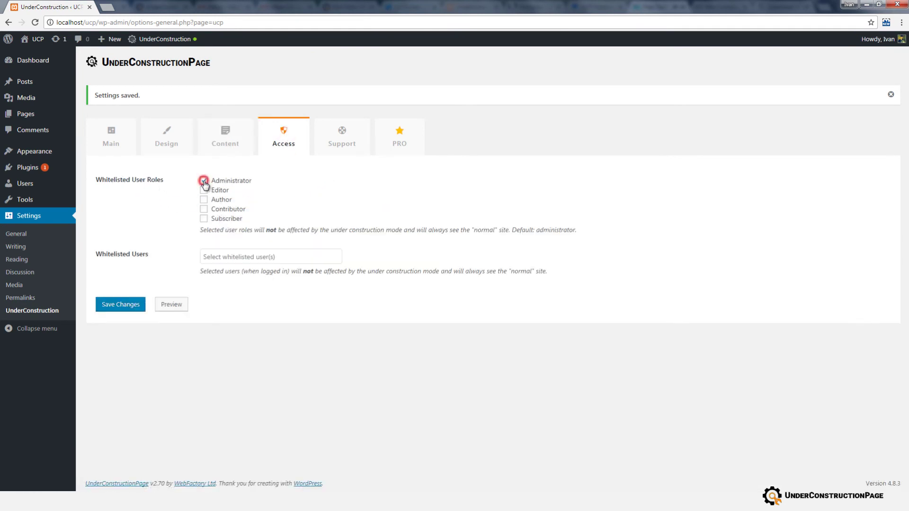
{"action": "left_click", "coordinate": [204, 189]}
{"action": "left_click", "coordinate": [204, 199]}
{"action": "left_click", "coordinate": [142, 307]}
Add the site's admin user to Whitelisted Users and save again.
{"action": "left_click", "coordinate": [213, 255]}
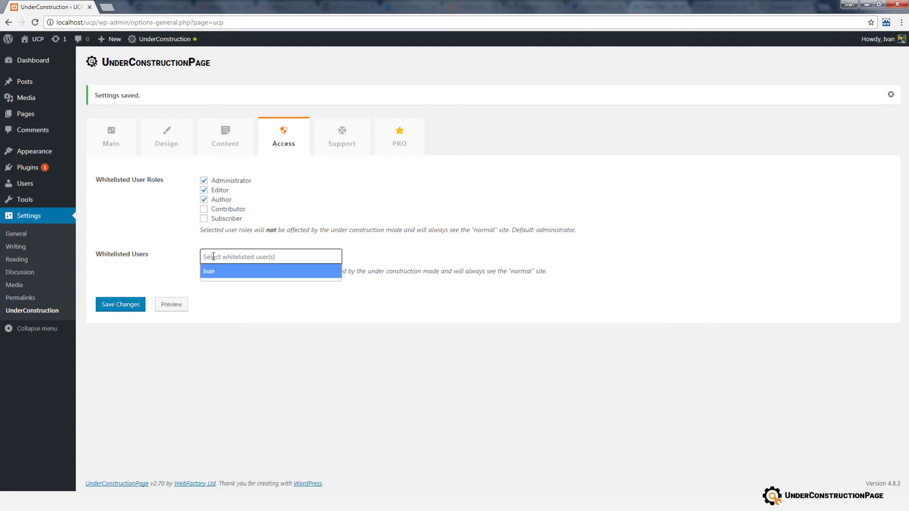
{"action": "type", "text": "write username here"}
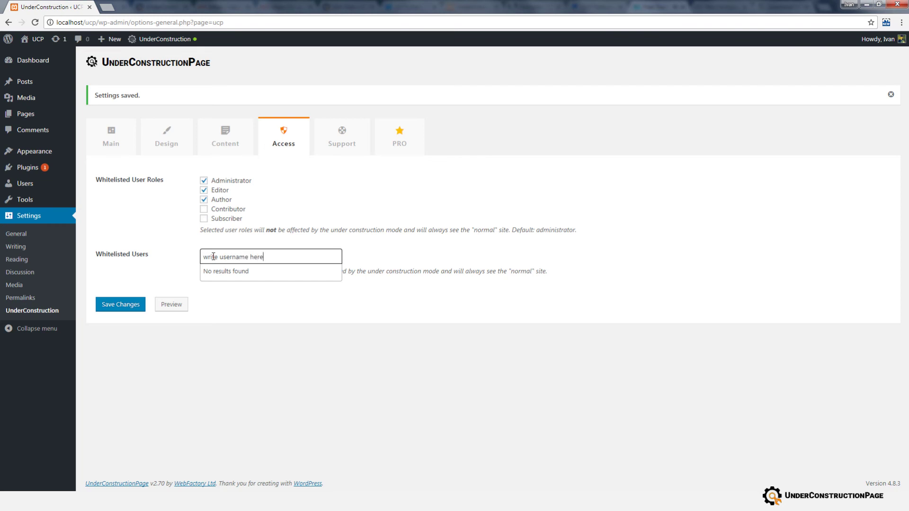
{"action": "key", "text": "ctrl+a"}
{"action": "key", "text": "BackSpace"}
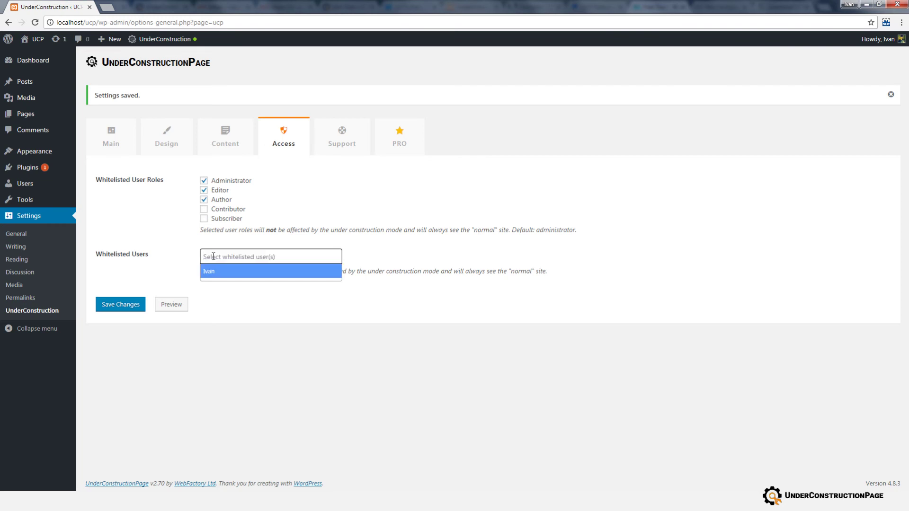
{"action": "left_click", "coordinate": [217, 277]}
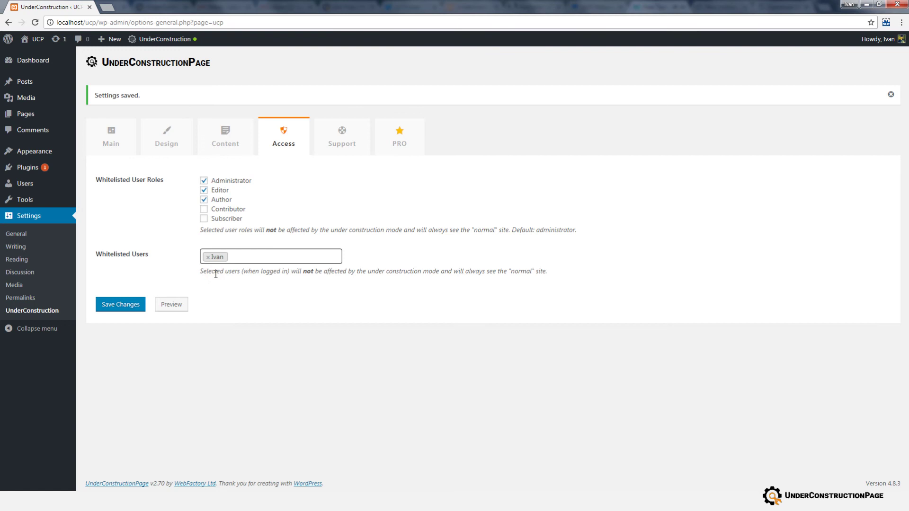
{"action": "left_click", "coordinate": [134, 307]}
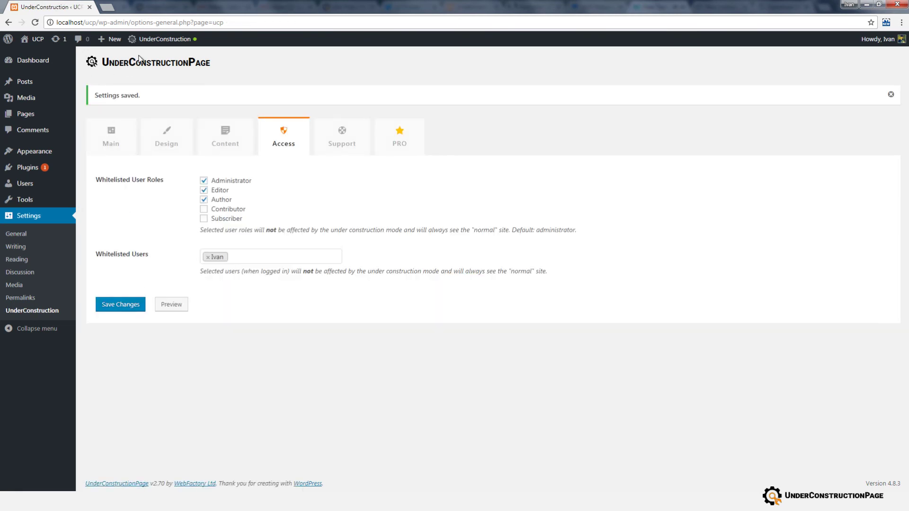
{"action": "middle_click", "coordinate": [37, 39]}
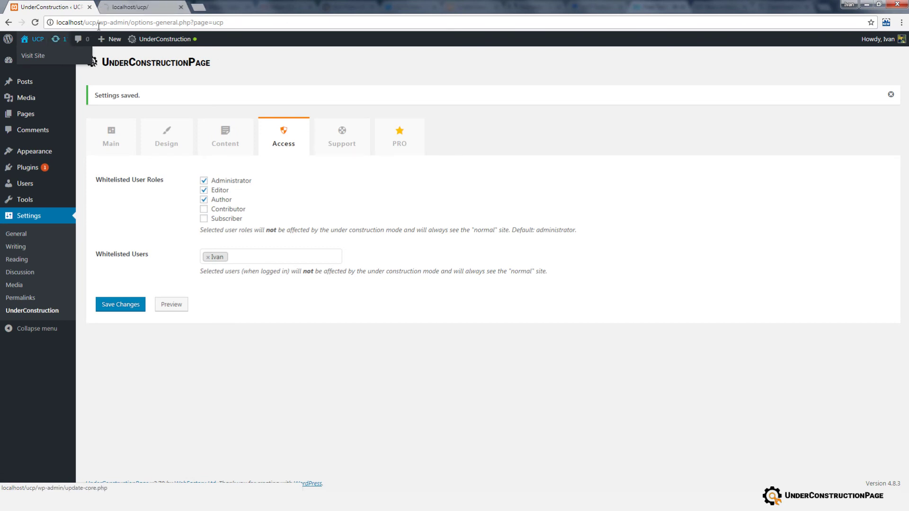
{"action": "key", "text": "ctrl+Tab"}
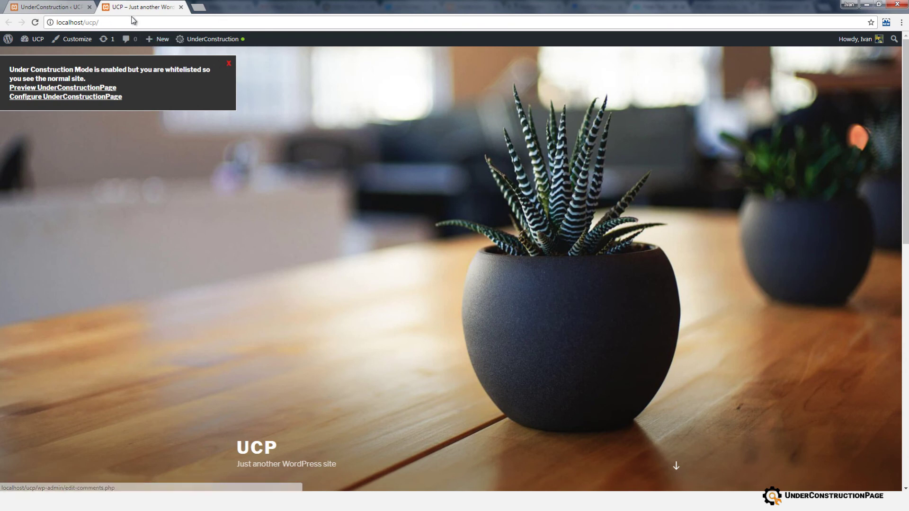
{"action": "left_click", "coordinate": [181, 7]}
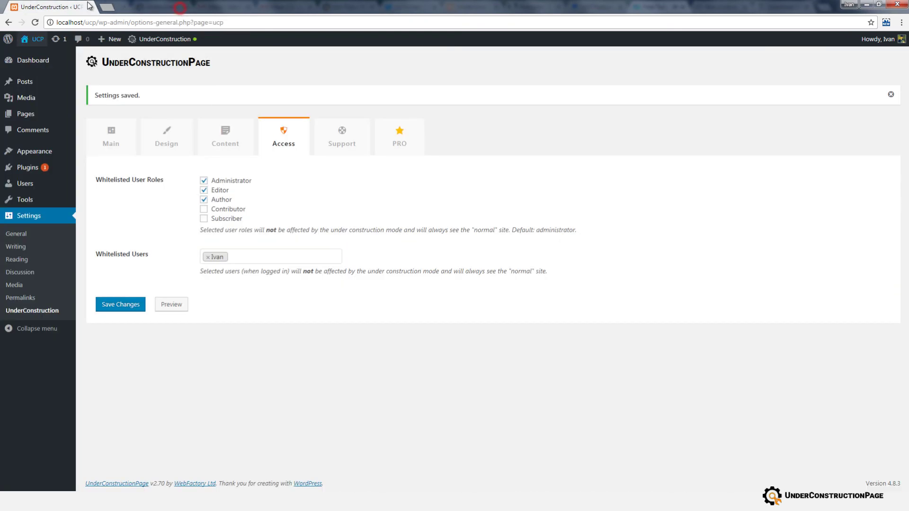
On the Support tab, write 'Hey!' as the message and leave Send Extra Site Info on.
{"action": "left_click", "coordinate": [340, 135]}
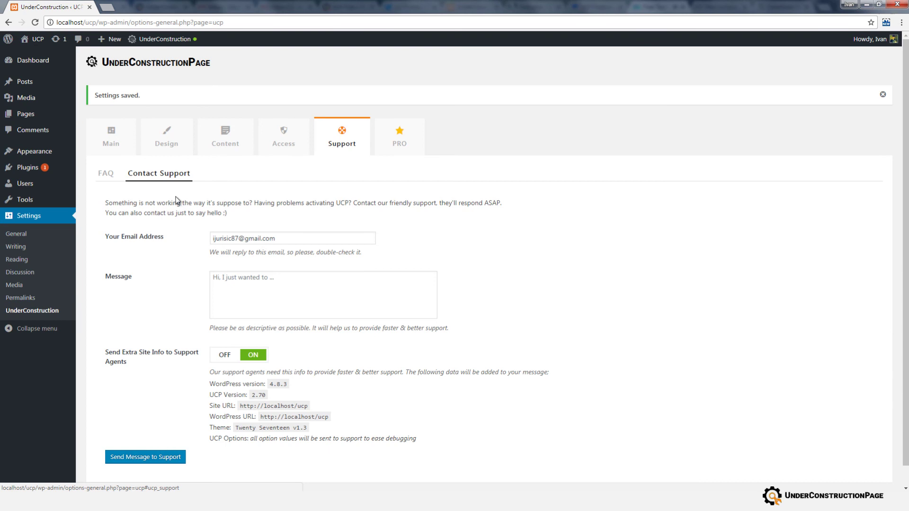
{"action": "scroll", "coordinate": [328, 213], "scroll_direction": "down", "scroll_amount": 1}
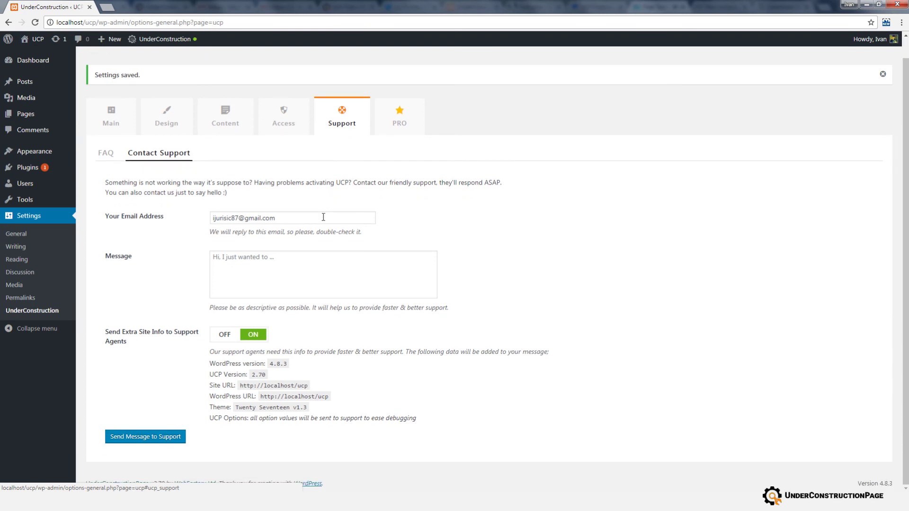
{"action": "left_click", "coordinate": [322, 217]}
{"action": "left_click", "coordinate": [281, 255]}
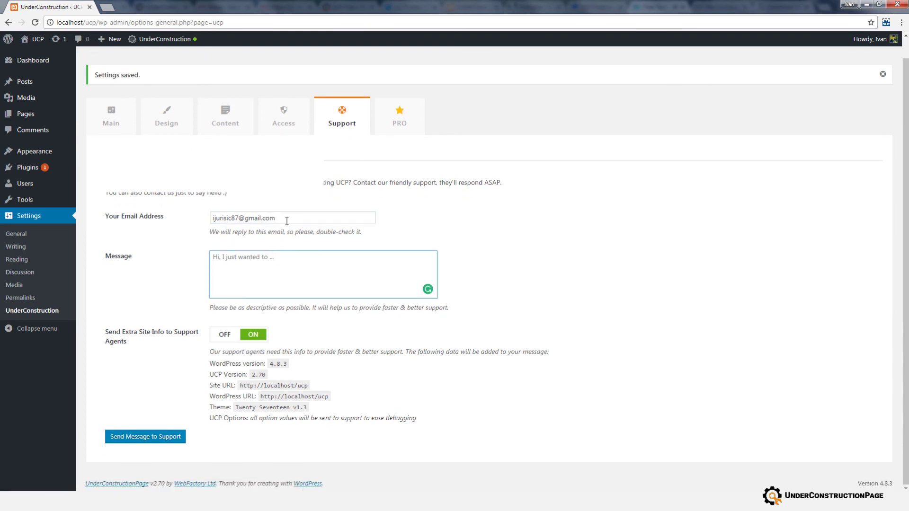
{"action": "left_click", "coordinate": [286, 219]}
{"action": "left_click_drag", "start_coordinate": [278, 216], "coordinate": [212, 218]}
{"action": "left_click", "coordinate": [213, 218]}
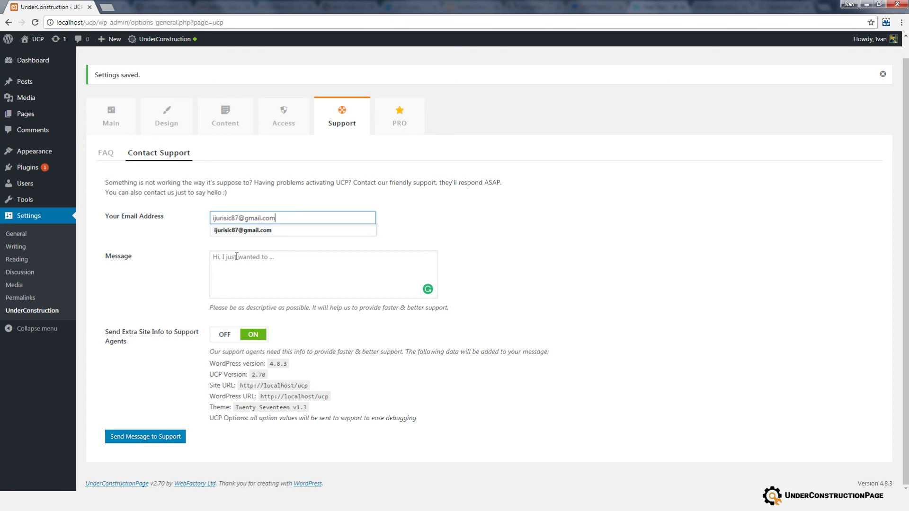
{"action": "left_click", "coordinate": [235, 256]}
{"action": "type", "text": "Hey!"}
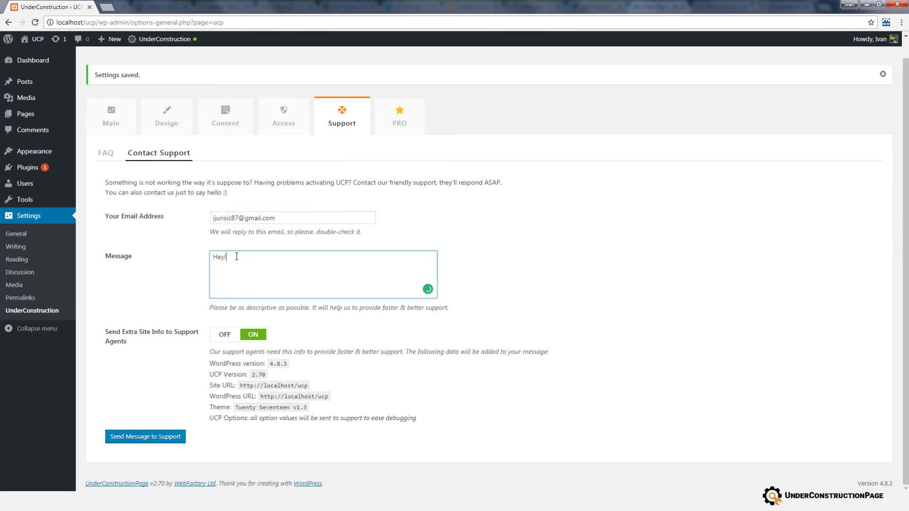
{"action": "left_click", "coordinate": [227, 334]}
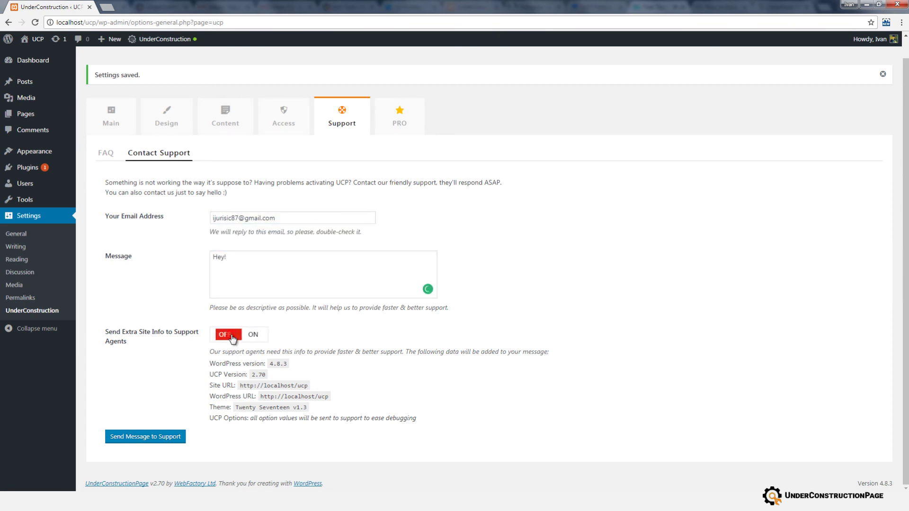
{"action": "left_click", "coordinate": [230, 334]}
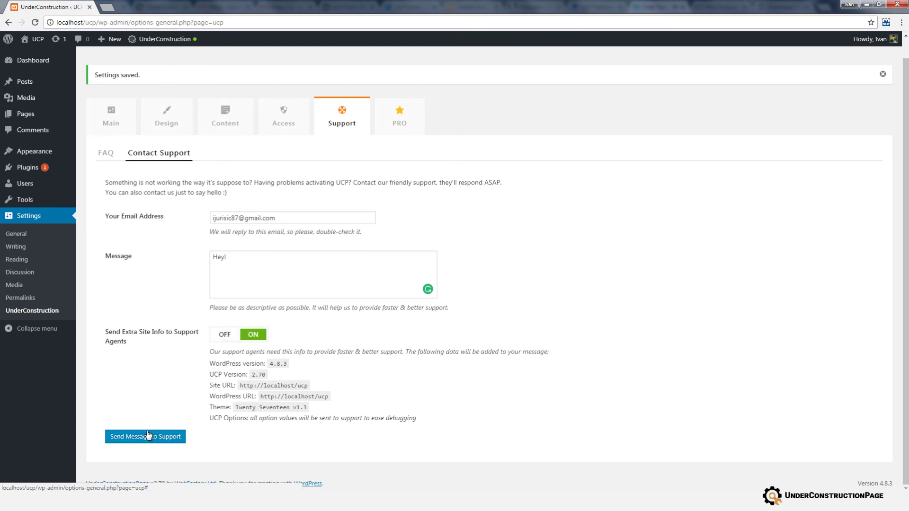
On the PRO tab, start typing your e-mail address into the early-bird list field.
{"action": "left_click", "coordinate": [396, 119]}
{"action": "scroll", "coordinate": [293, 156], "scroll_direction": "down", "scroll_amount": 1}
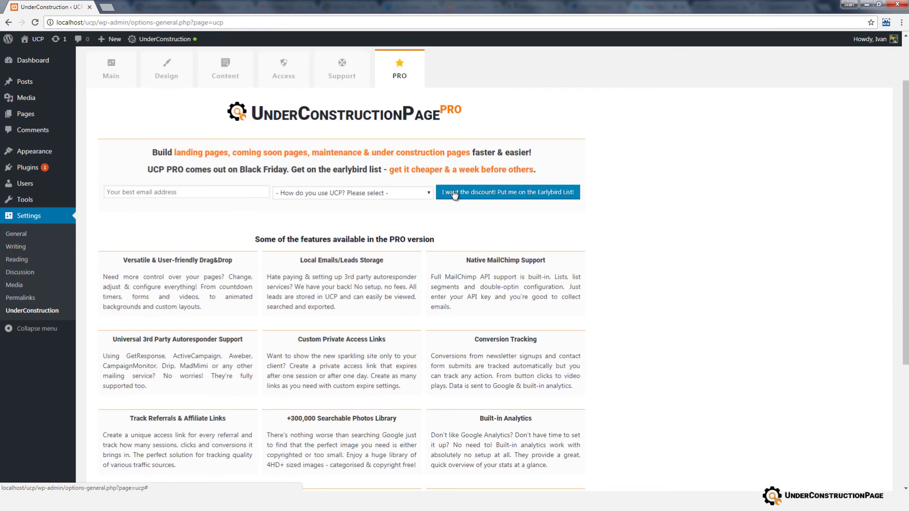
{"action": "scroll", "coordinate": [274, 190], "scroll_direction": "down", "scroll_amount": 1}
{"action": "left_click", "coordinate": [179, 149]}
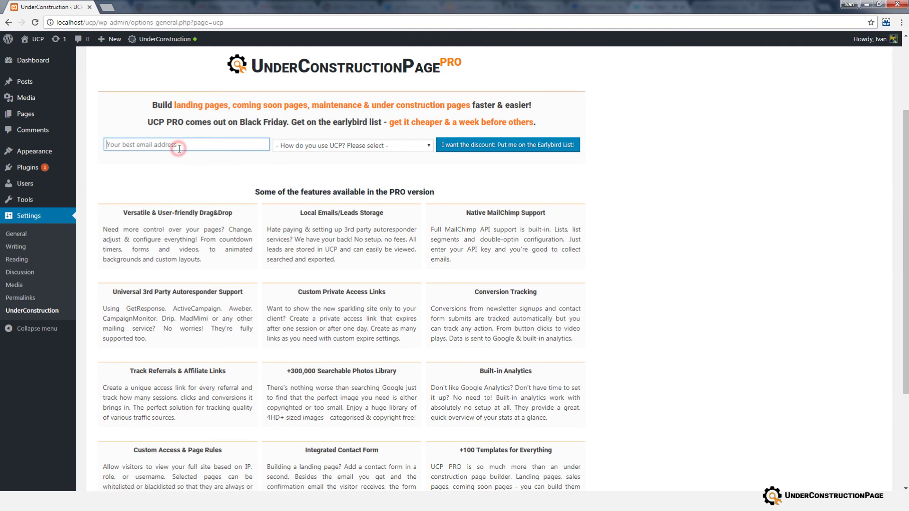
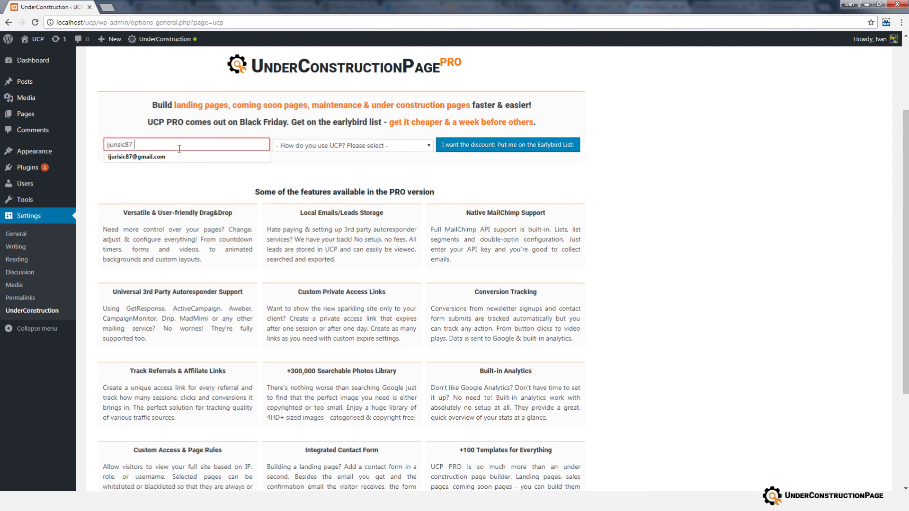